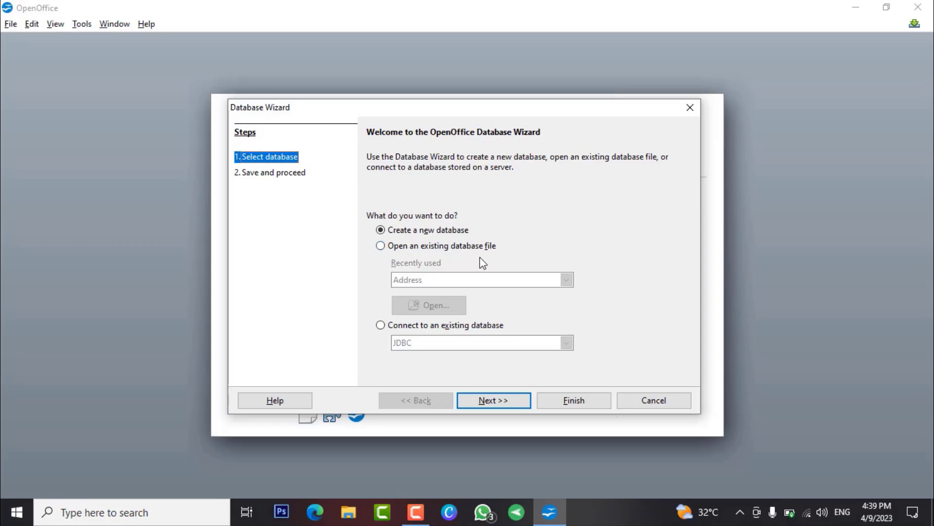
Examine the wizard's choices for opening an existing database file and the database types available for connecting to an existing database
click(384, 245)
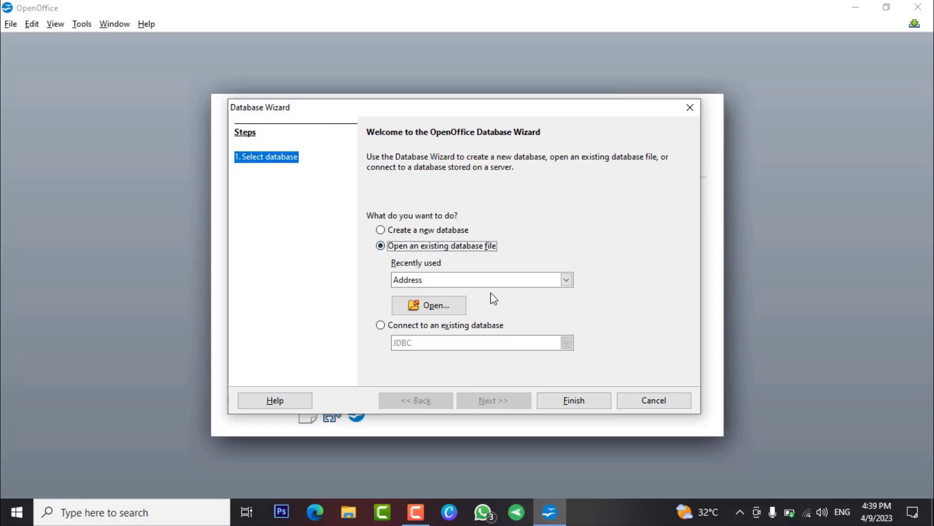
click(566, 282)
click(569, 283)
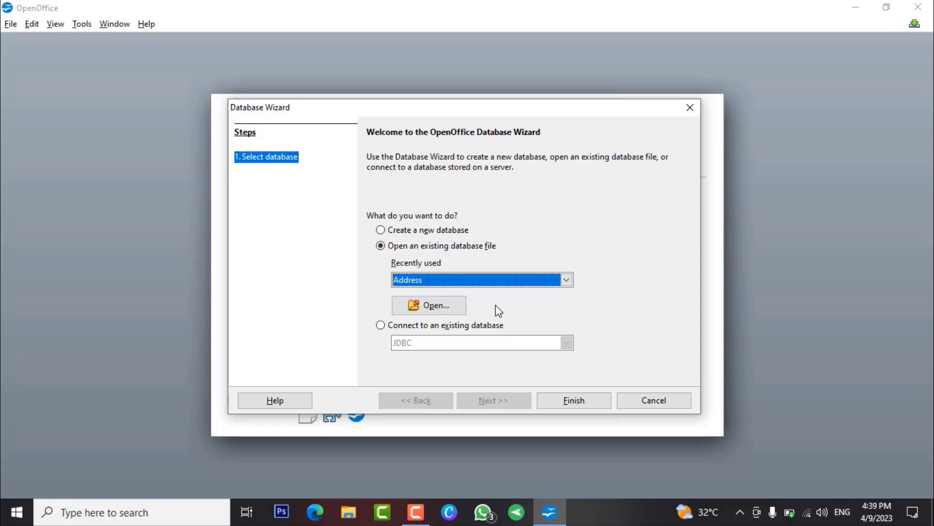
click(443, 306)
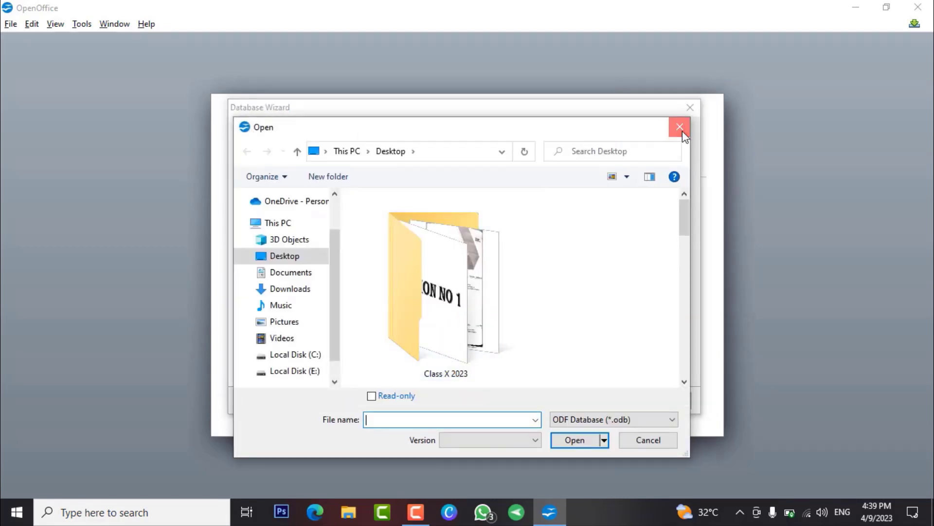
click(680, 127)
click(380, 229)
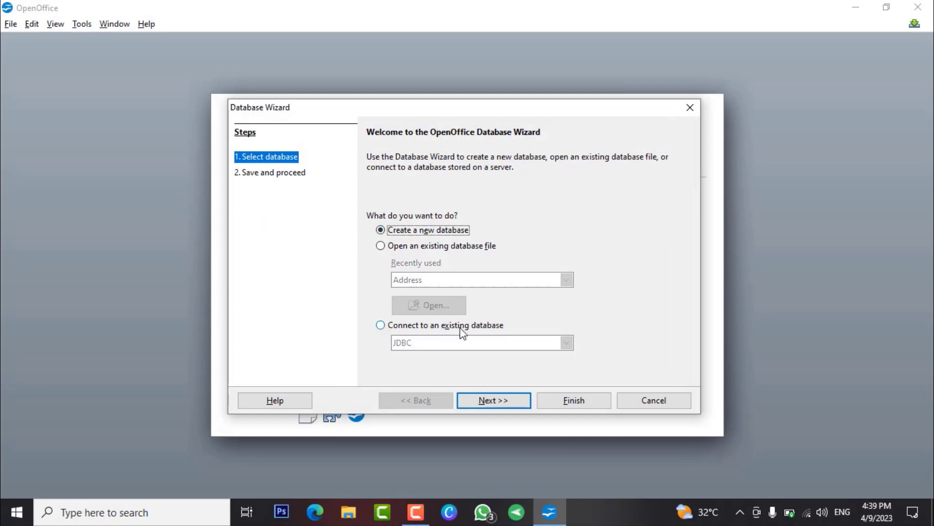
click(380, 325)
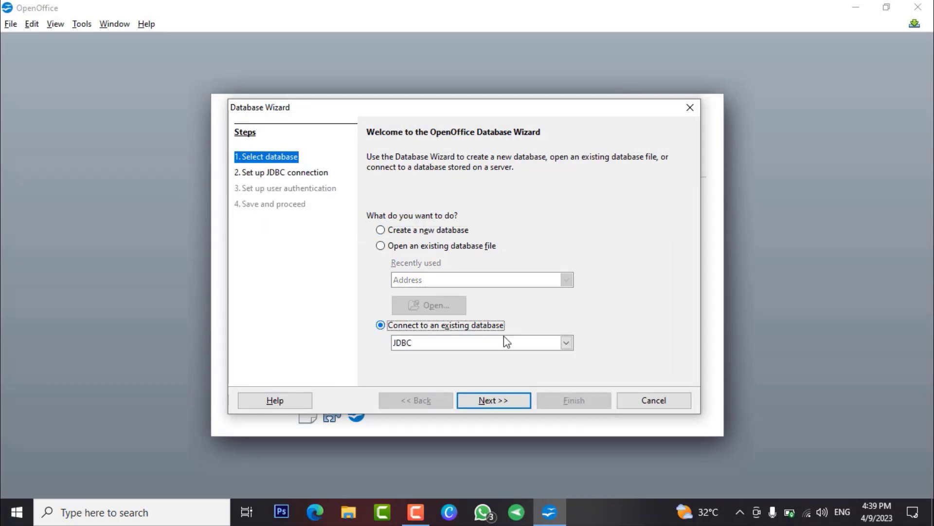
click(566, 342)
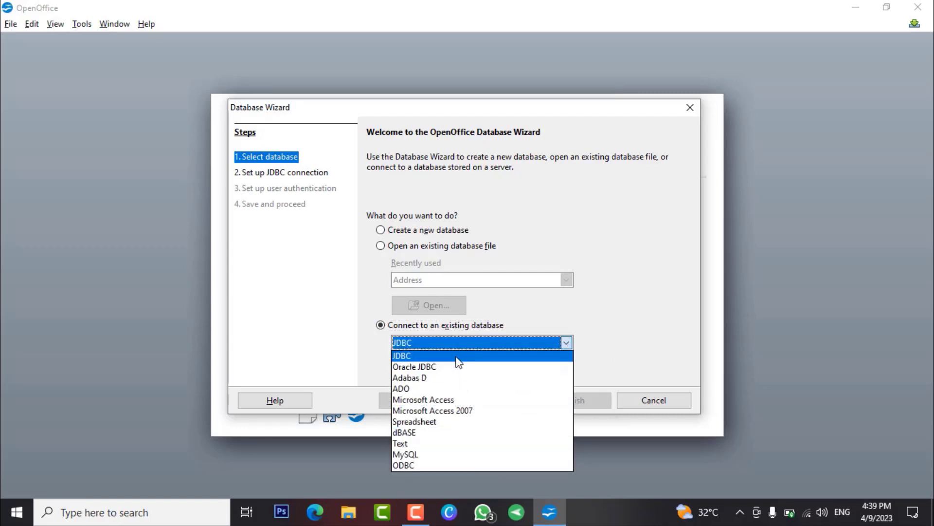
click(382, 332)
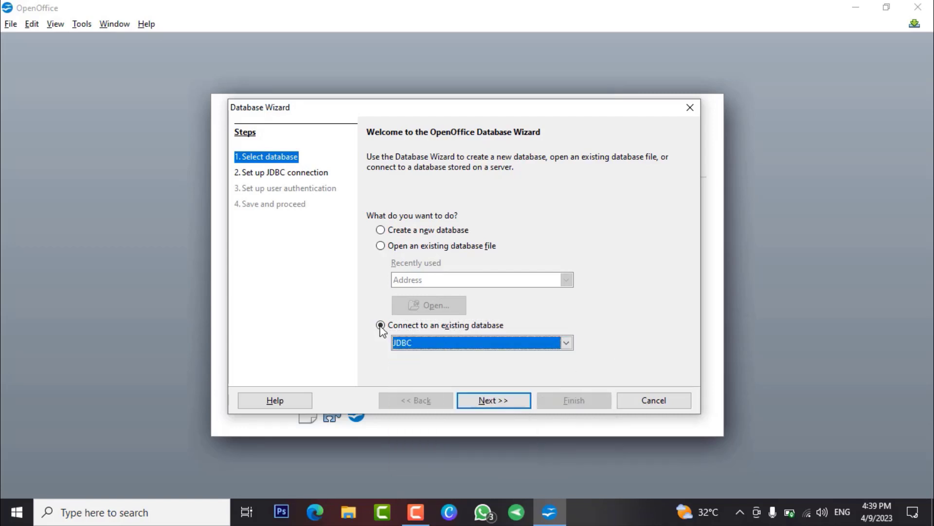
Choose to create a new database, keeping the options to register it and open it for editing, and finish the wizard
click(381, 230)
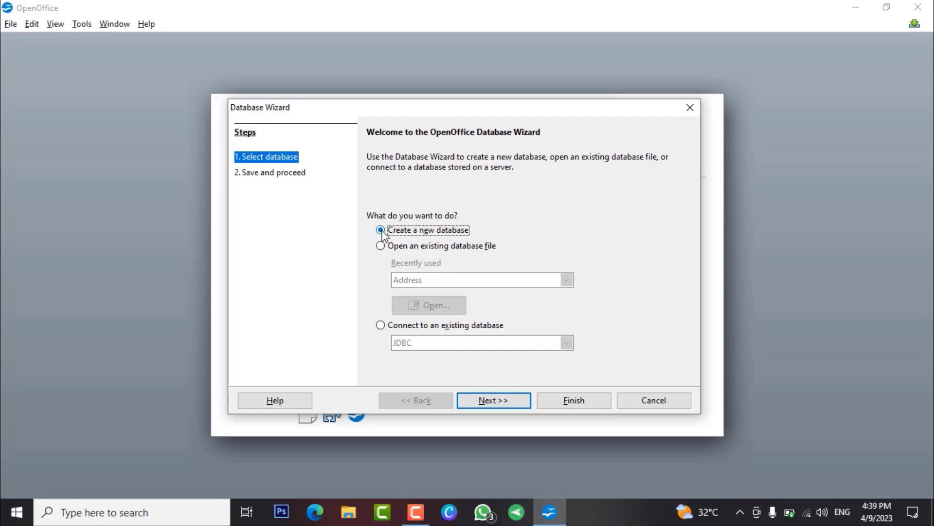
click(491, 406)
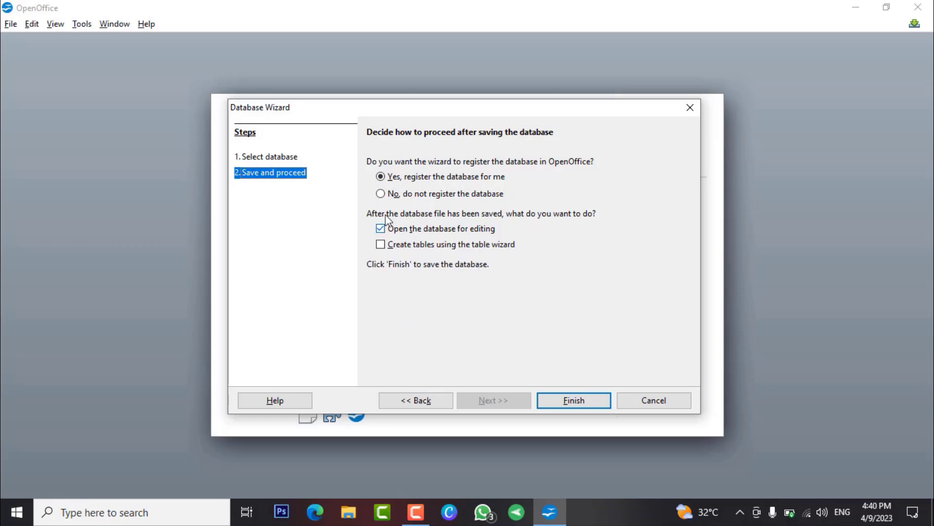
click(576, 401)
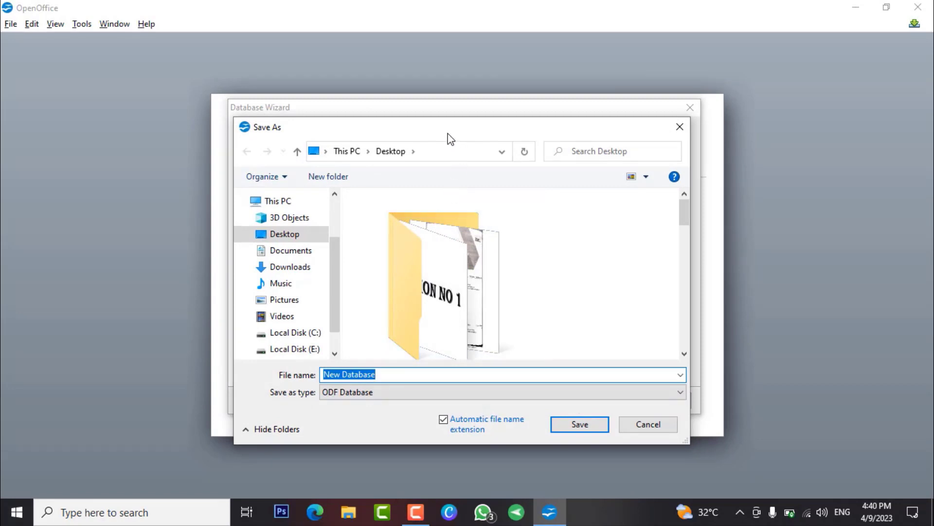
Save the new database on the Desktop under the file name Data
drag(448, 138, 450, 117)
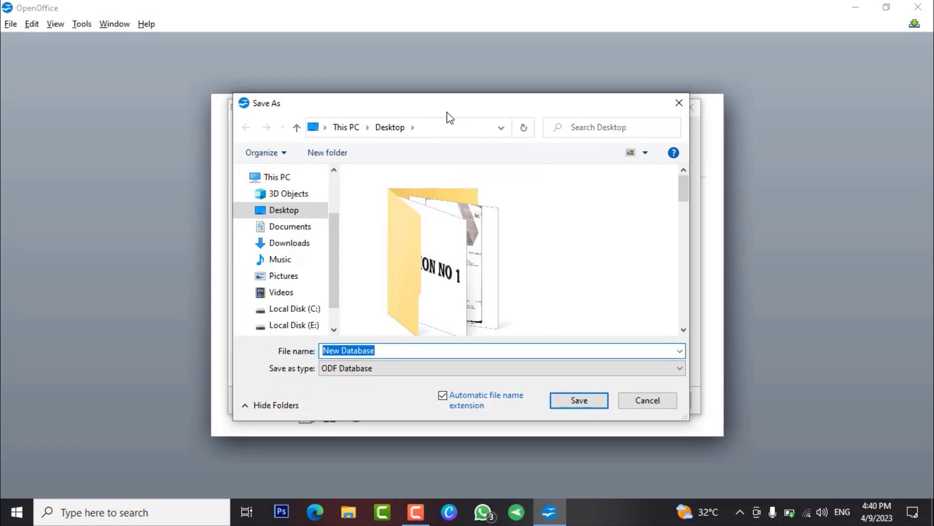
click(281, 214)
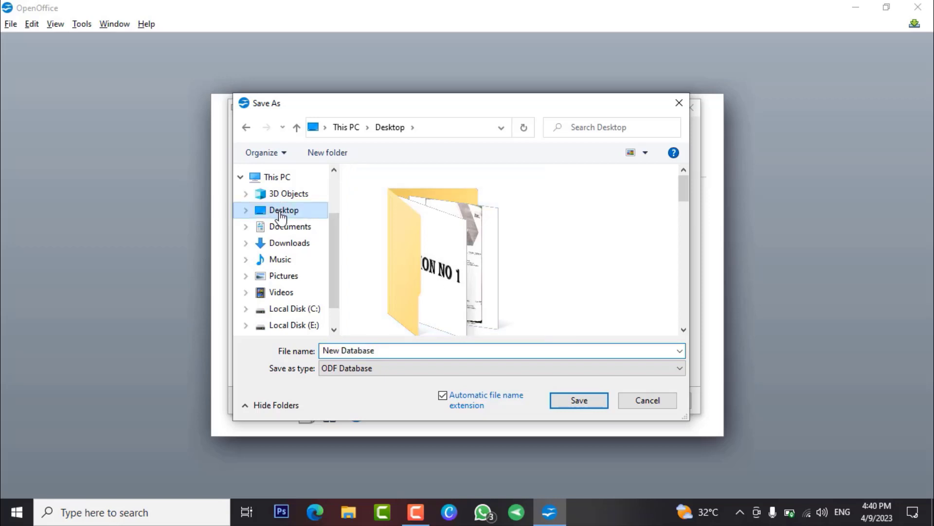
click(380, 350)
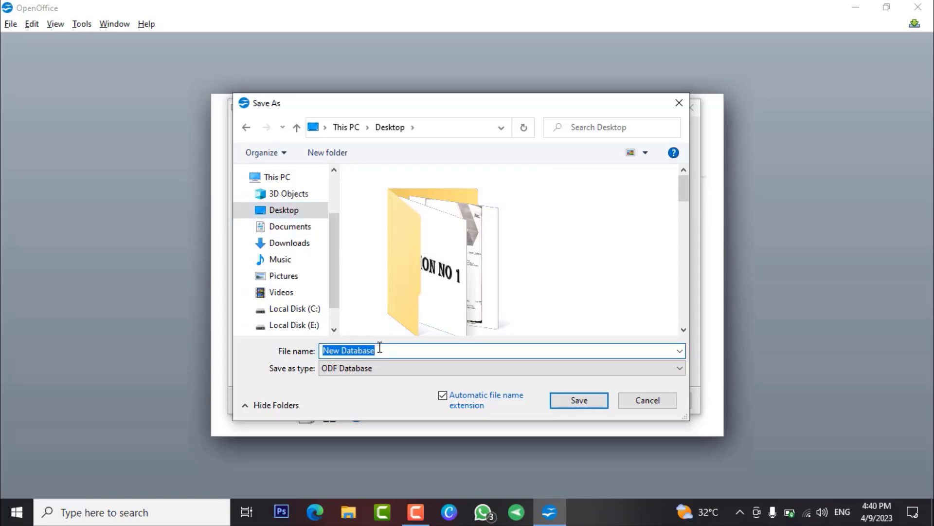
text(Data)
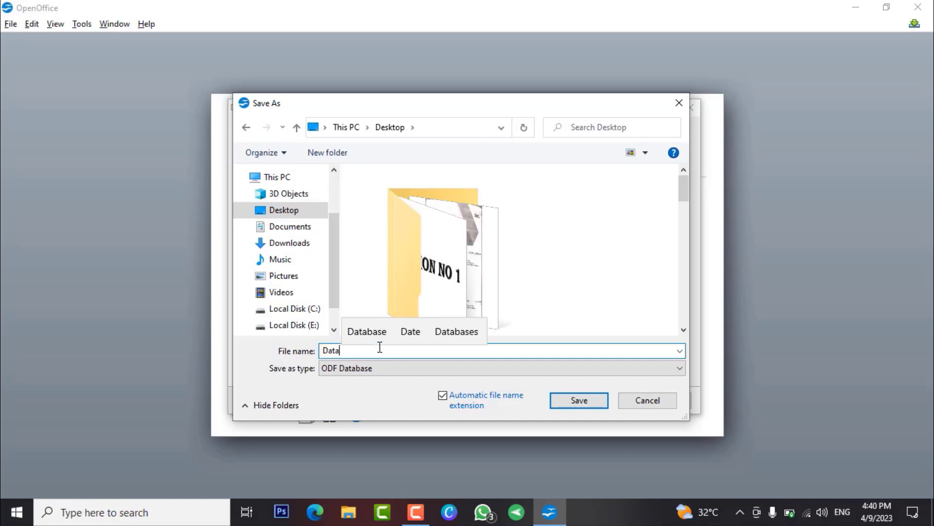
click(574, 401)
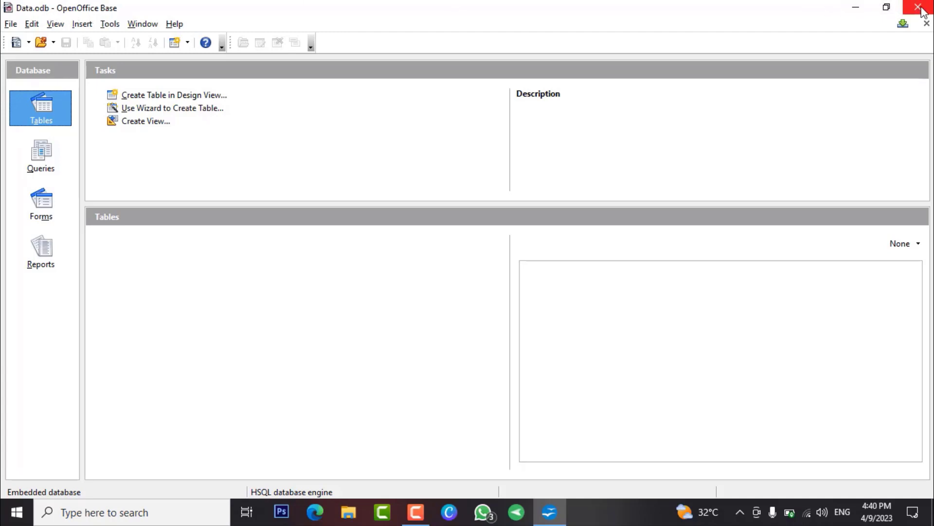
Examine the available commands and the tasks offered for the database's tables, queries, forms and reports
click(11, 24)
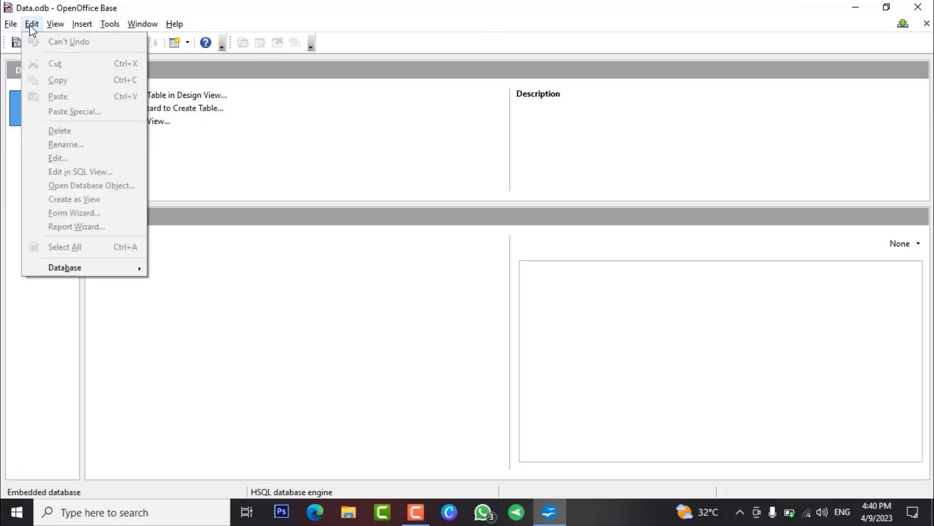
mouse_move(77, 28)
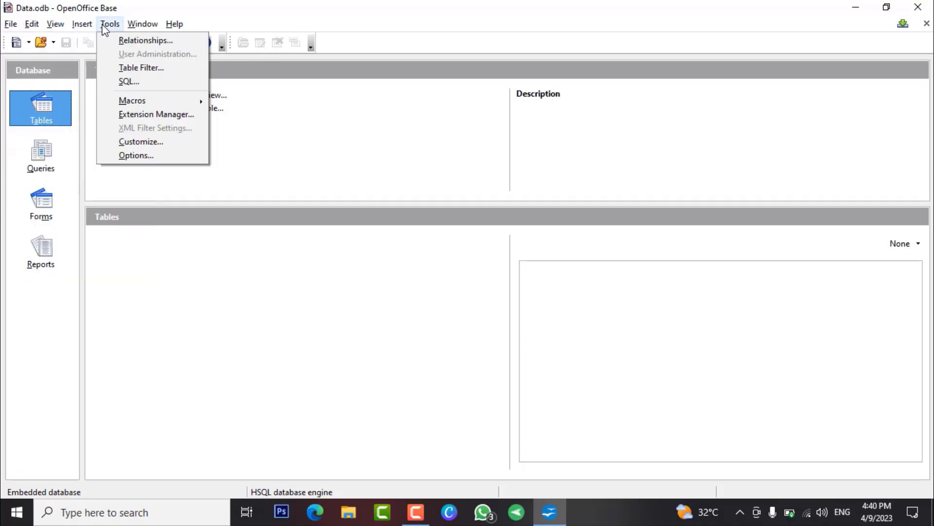
mouse_move(137, 29)
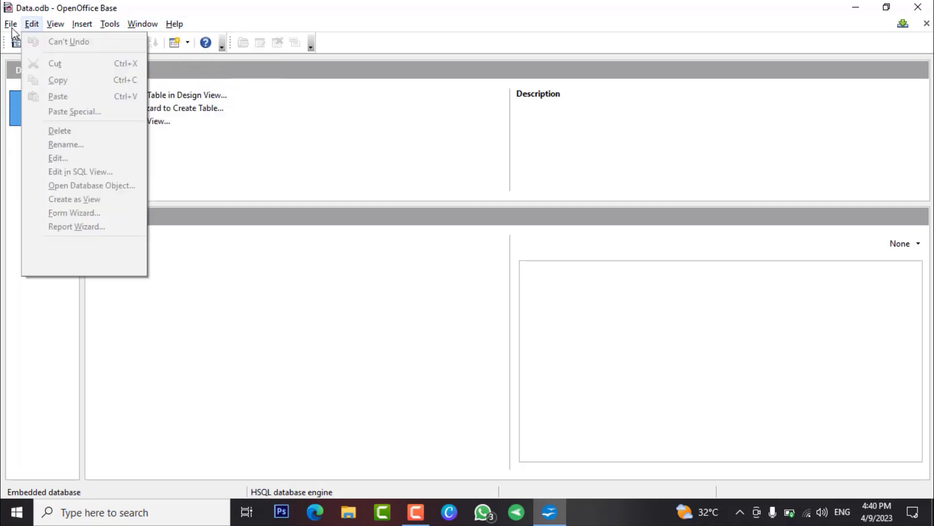
mouse_move(11, 24)
click(248, 213)
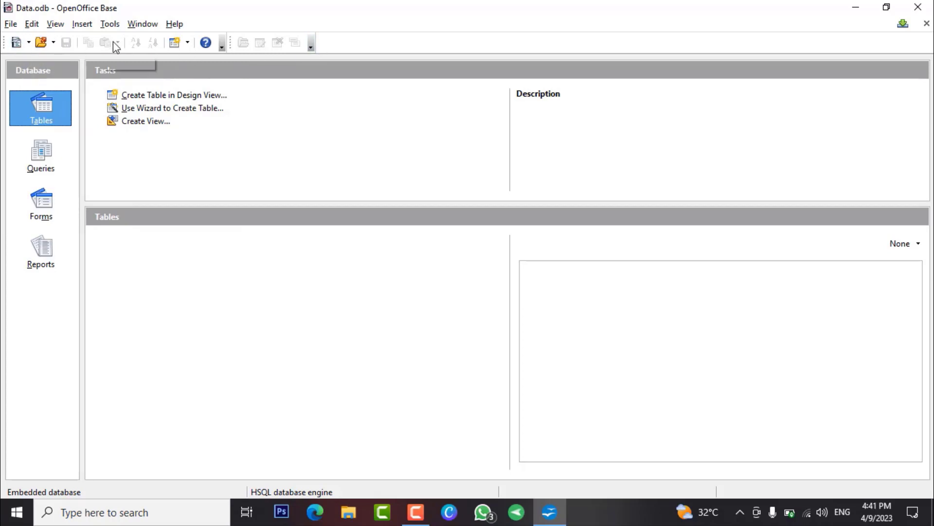
click(53, 122)
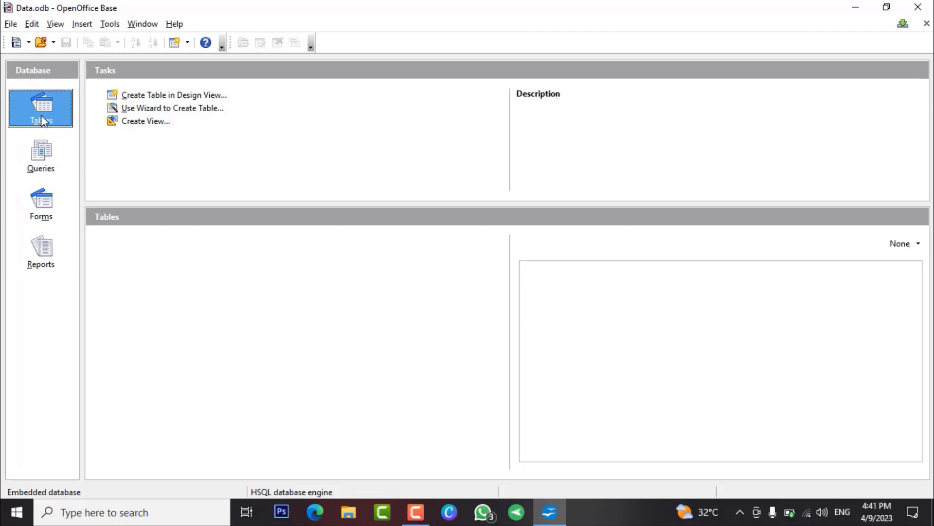
click(43, 150)
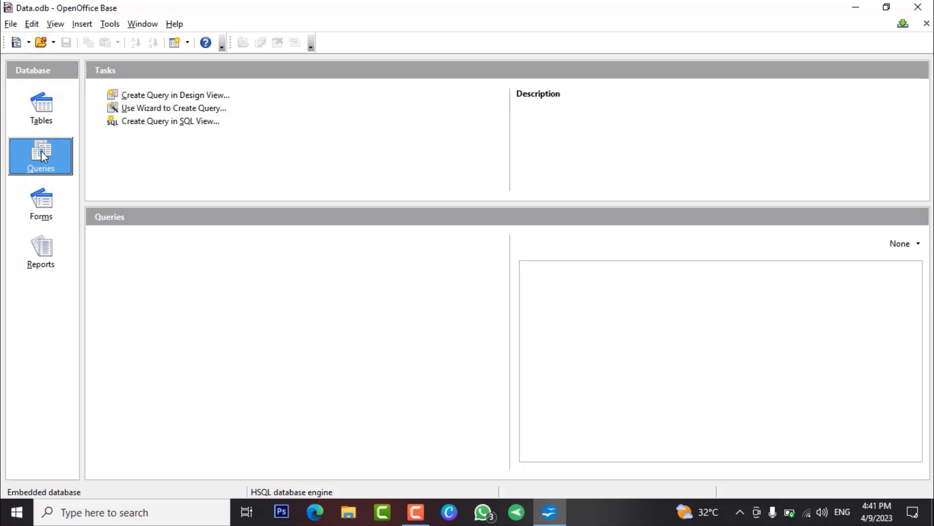
click(37, 207)
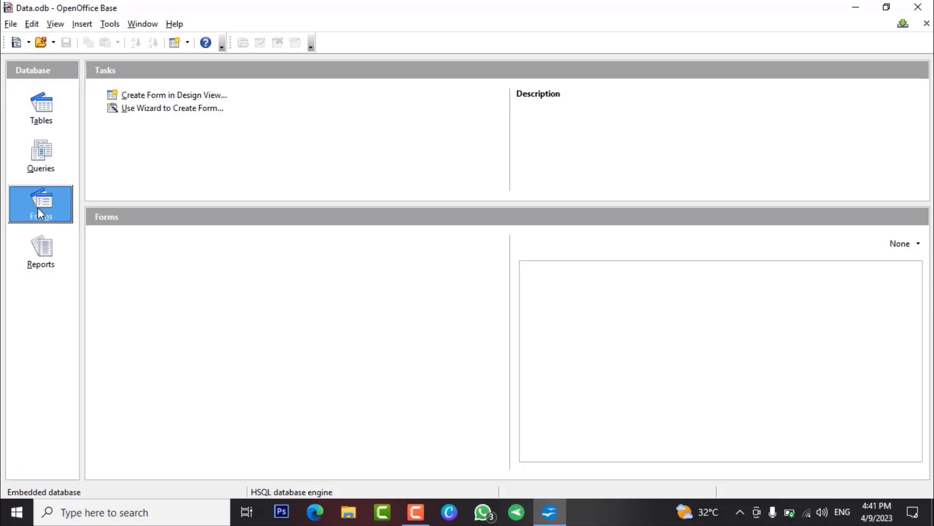
click(35, 252)
Start a new table in Design View and define its first field as id with the type Integer [ INTEGER ]
click(41, 102)
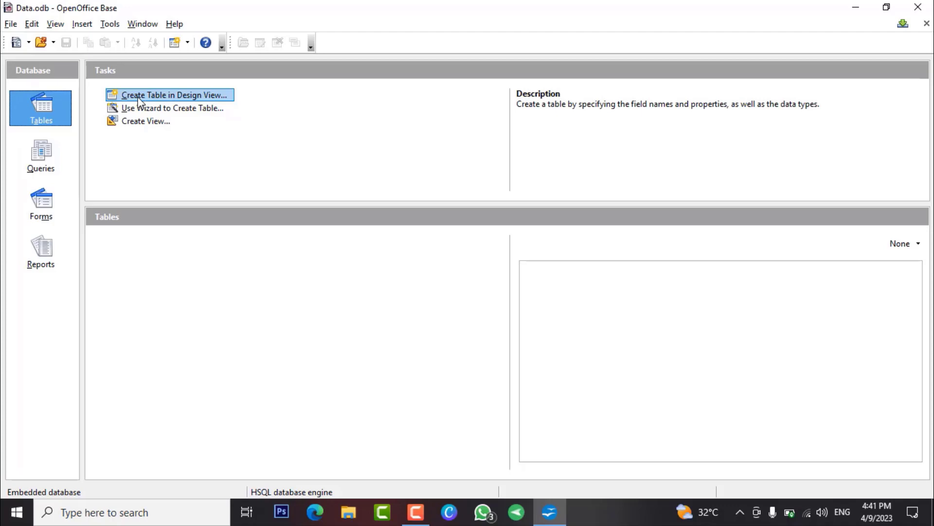
click(168, 96)
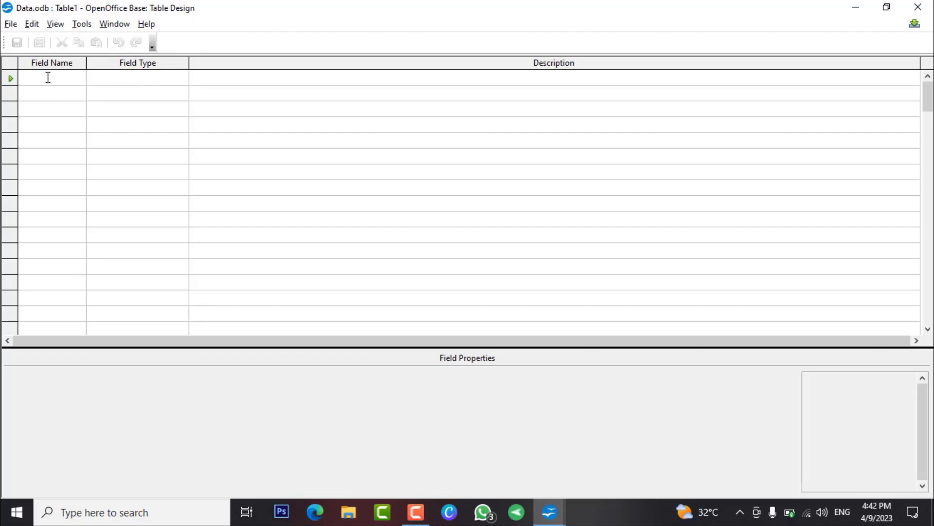
text(id)
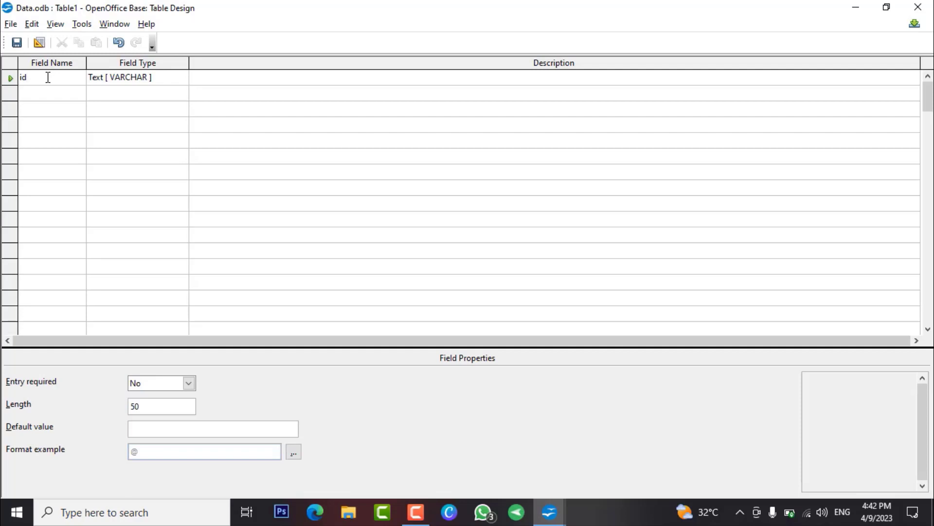
click(168, 78)
click(182, 78)
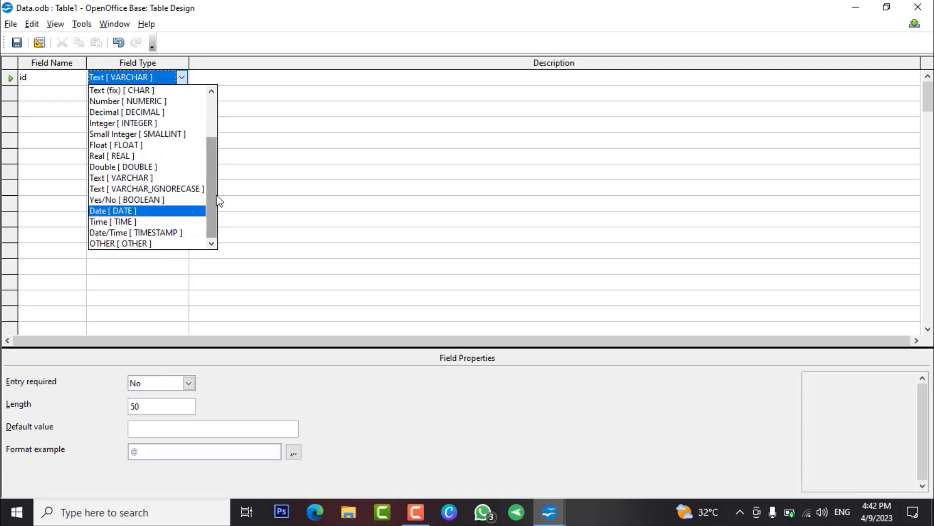
drag(211, 198, 208, 141)
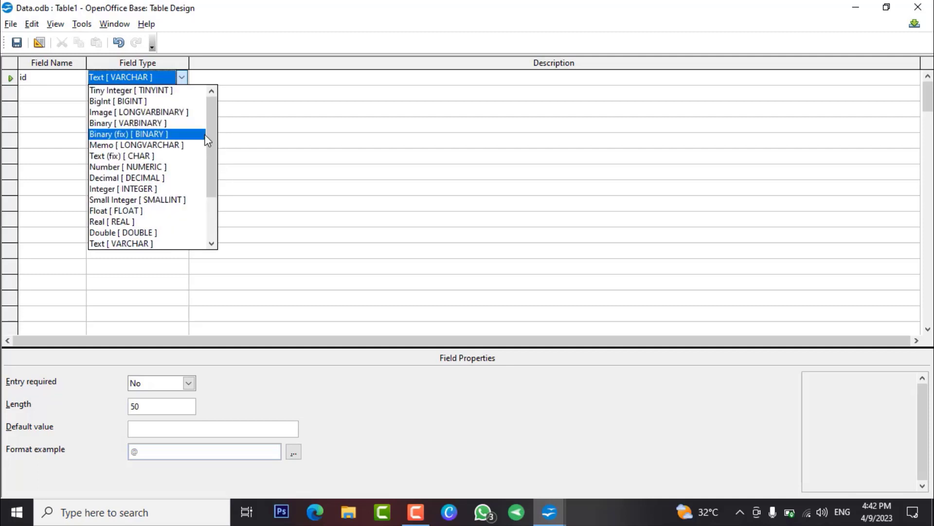
click(141, 189)
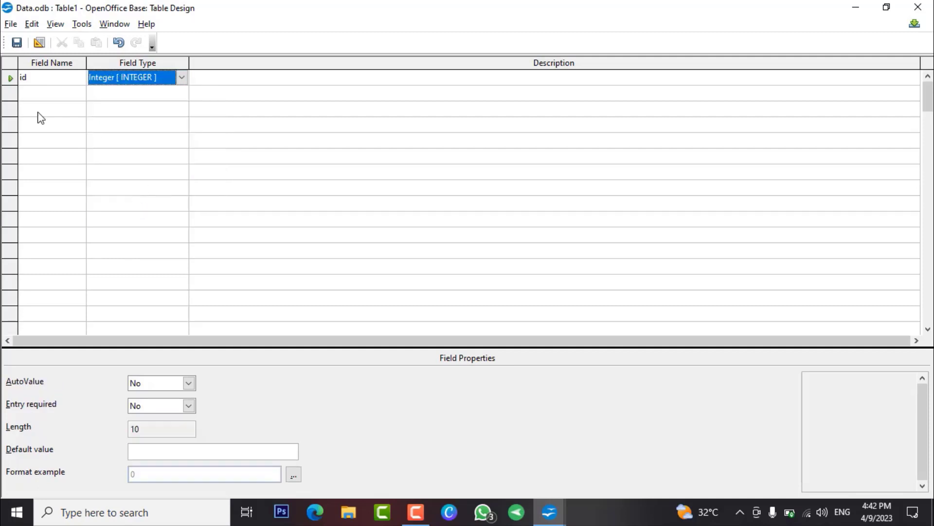
Add two more fields below id, named Name and Address, with the default Text [ VARCHAR ] type
click(33, 99)
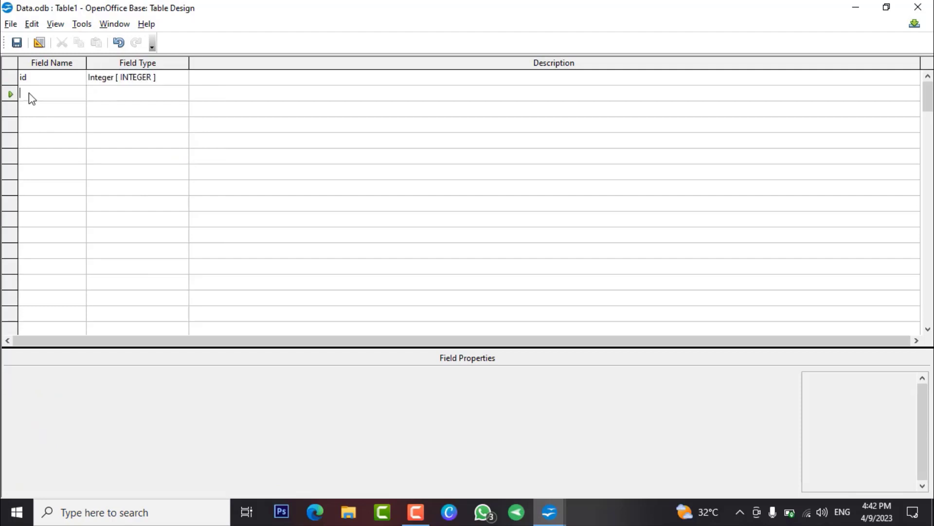
text(Name)
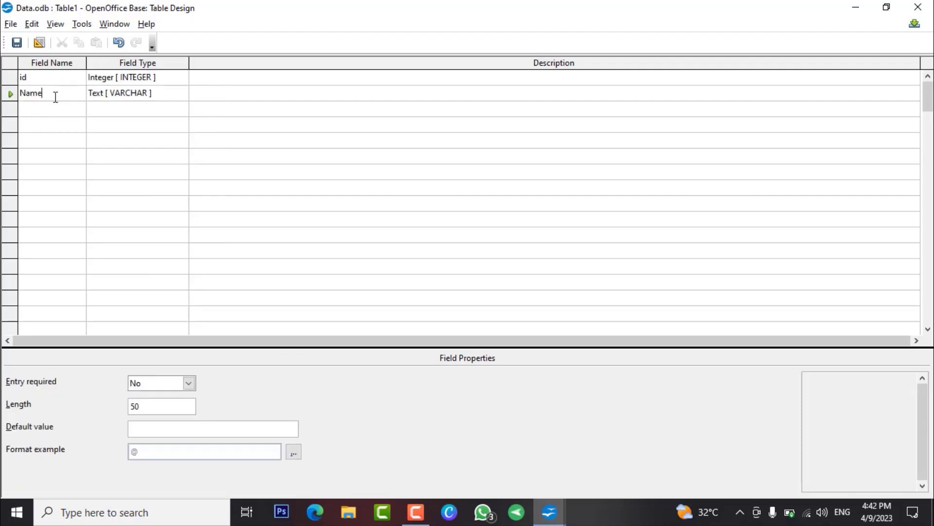
click(51, 111)
text(Address)
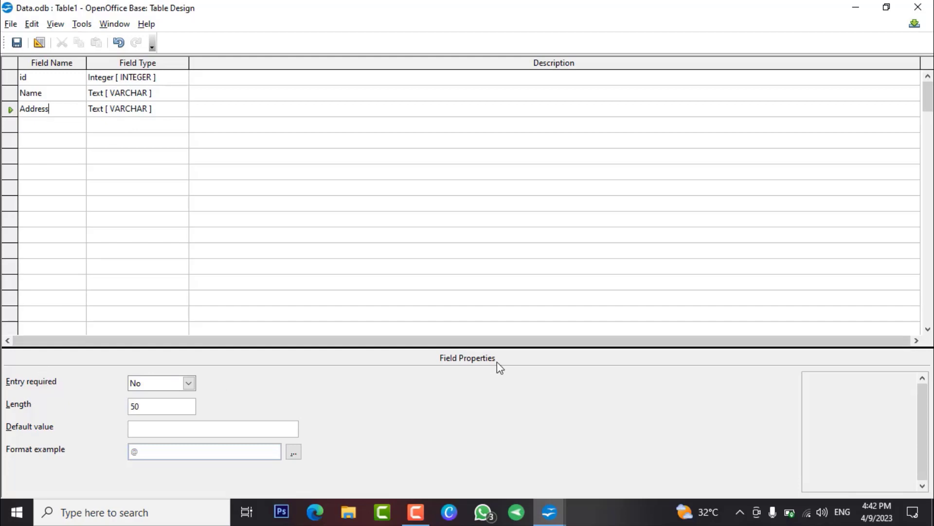
Make entry required for the Name field and set its length to 6
click(158, 93)
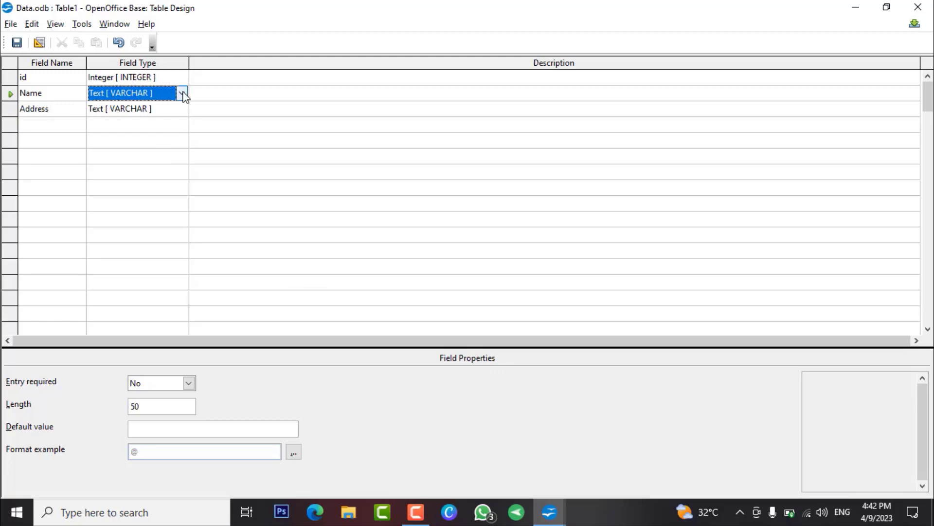
click(68, 99)
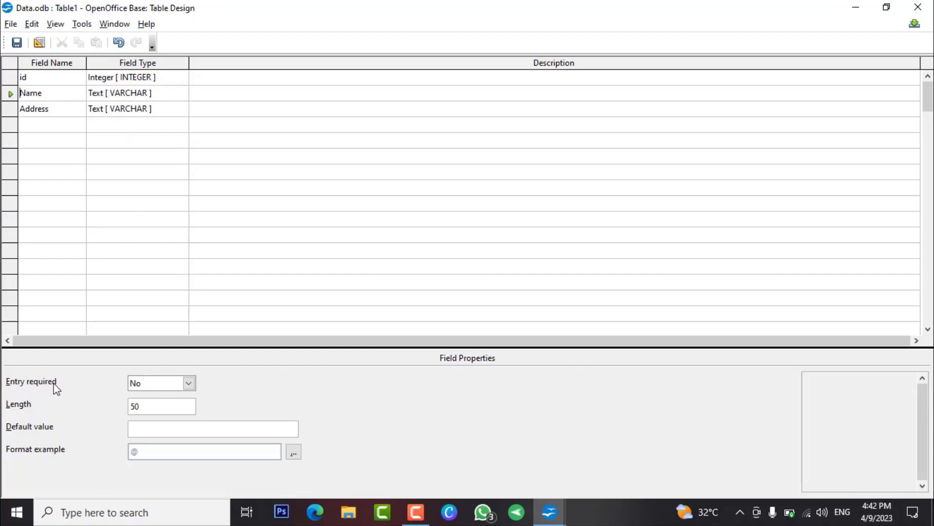
click(163, 96)
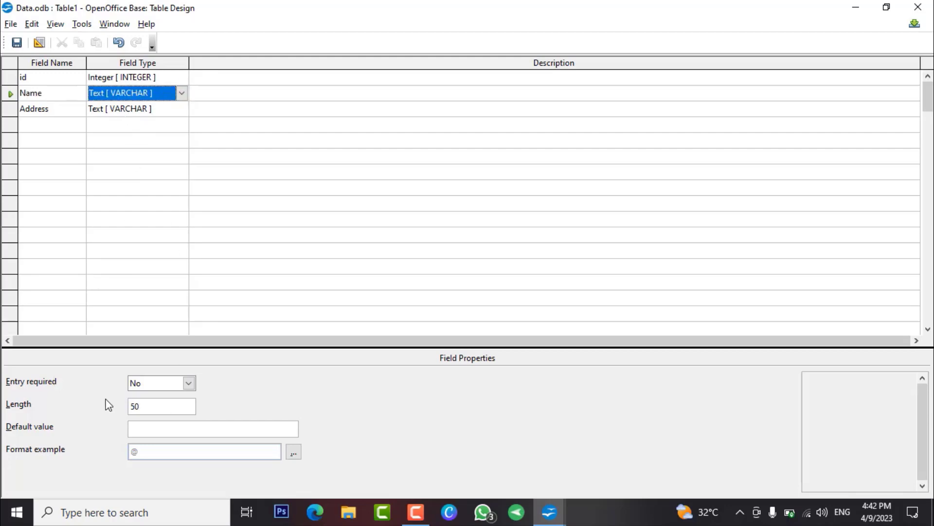
click(191, 382)
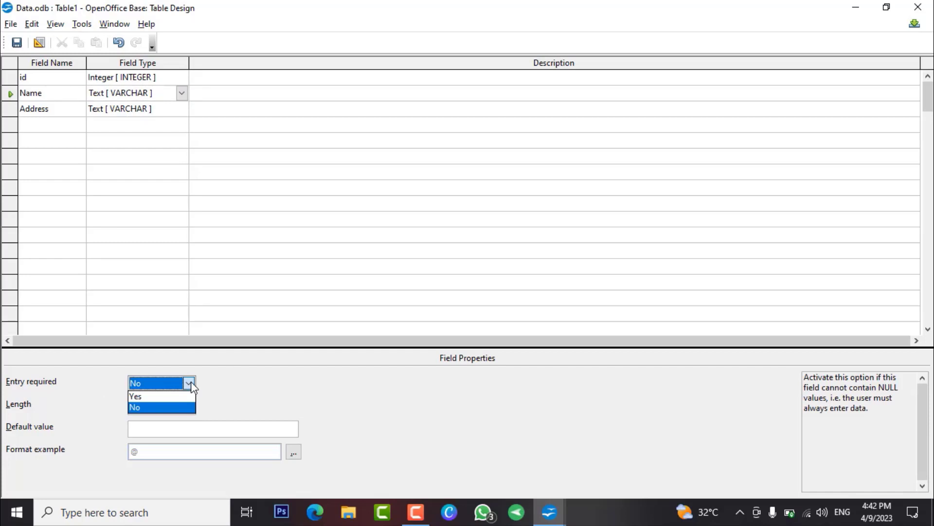
click(180, 394)
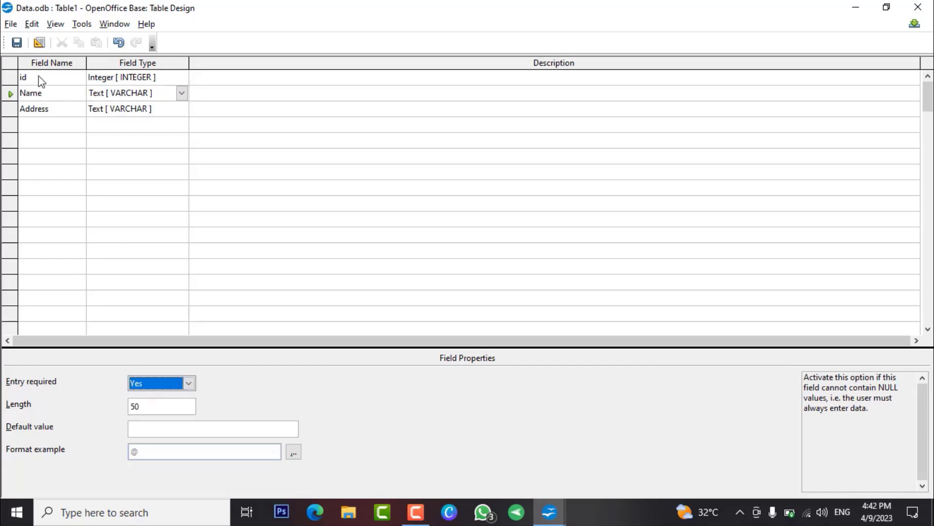
click(145, 409)
key(BackSpace)
key(BackSpace)
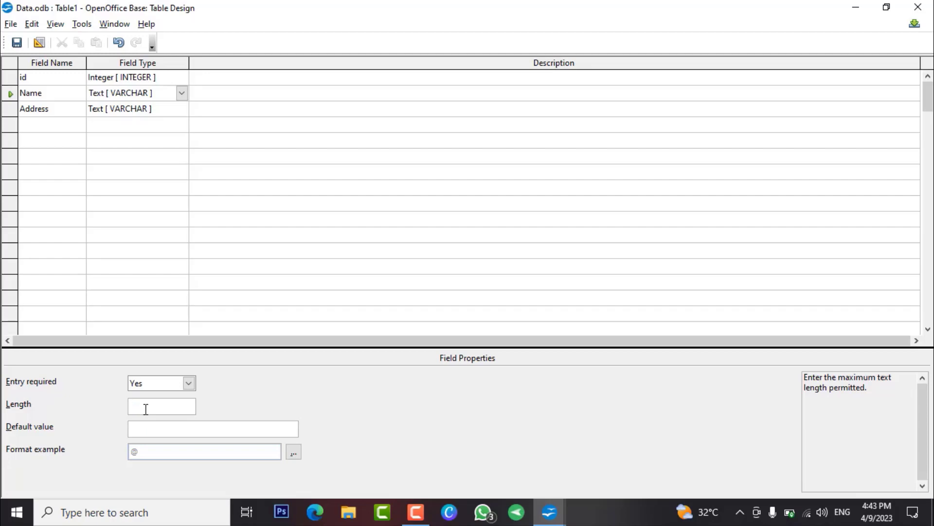
text(6)
Add a fourth field named Marks with the type Integer [ INTEGER ] and a default value of 0
click(43, 127)
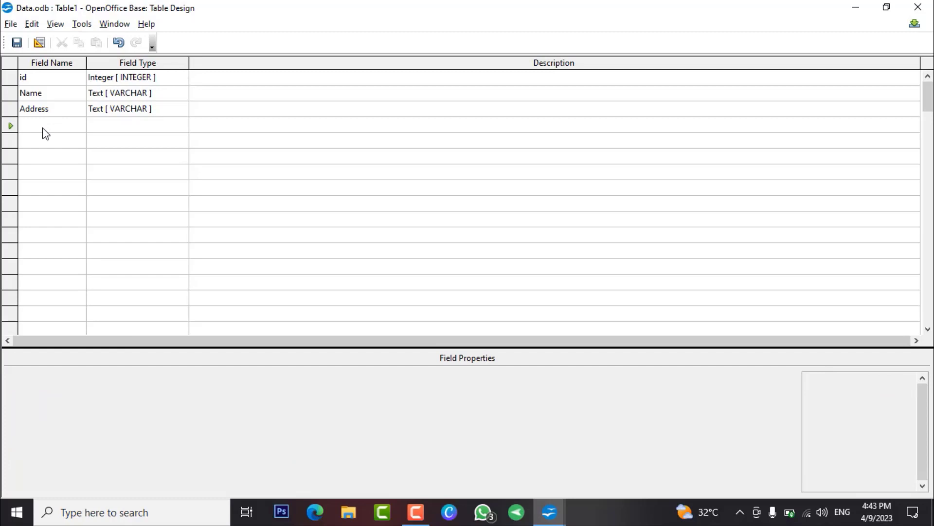
text(Marks)
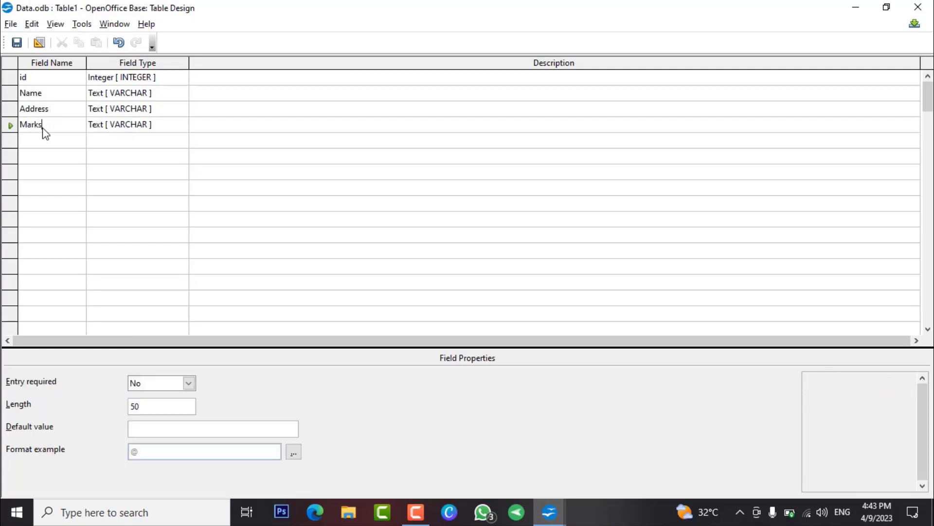
click(146, 124)
click(182, 124)
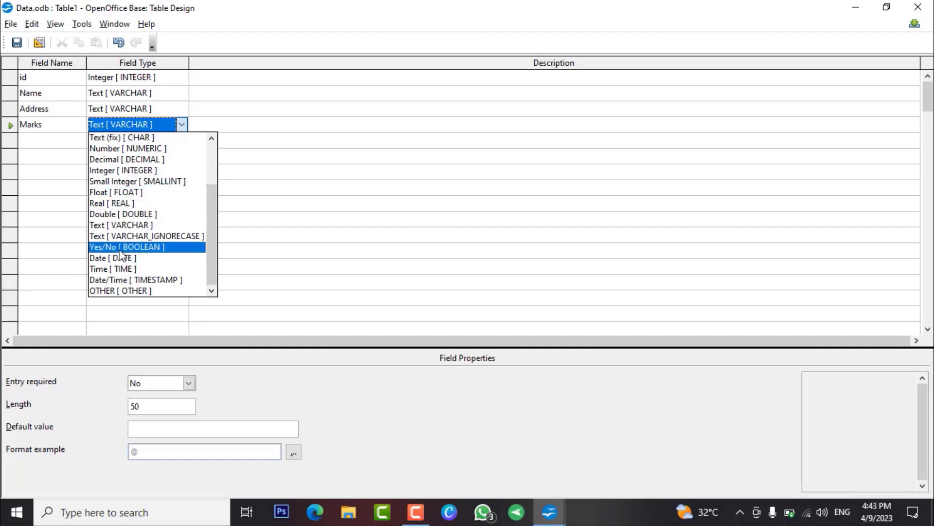
drag(217, 203, 216, 153)
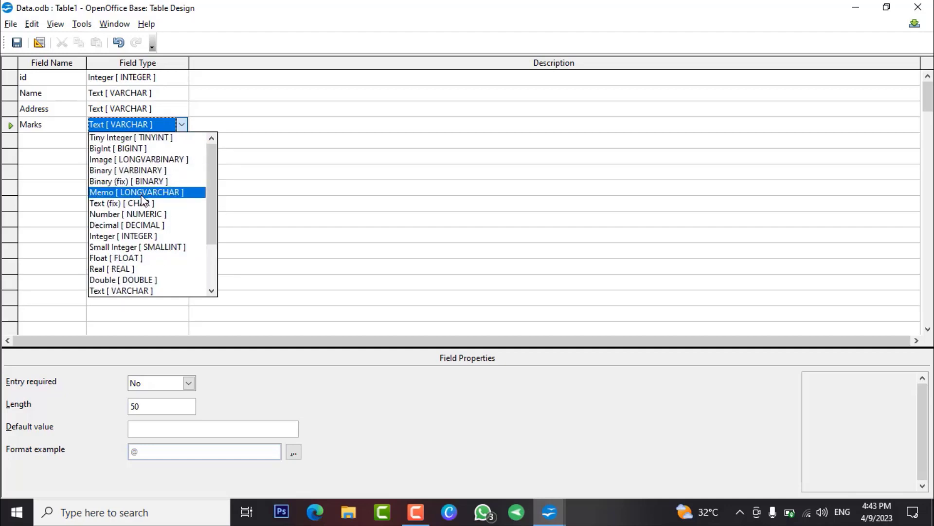
click(140, 236)
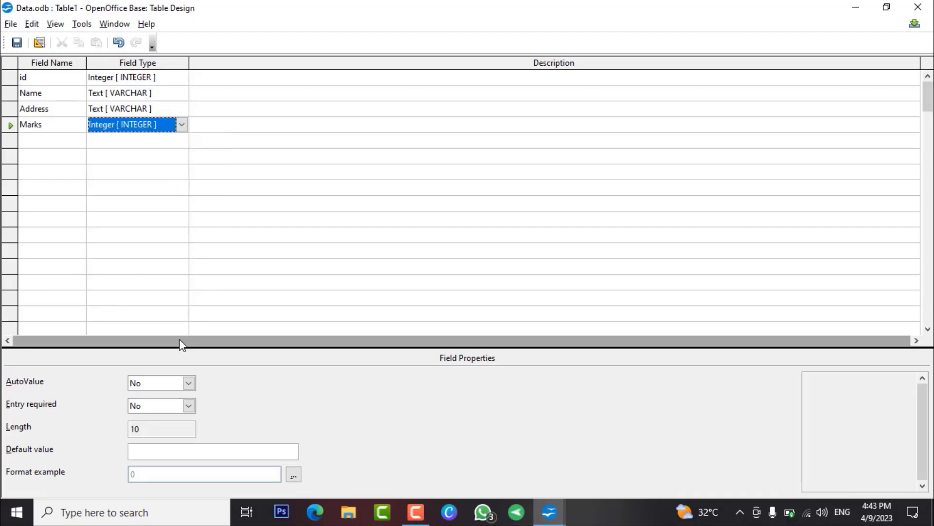
click(140, 449)
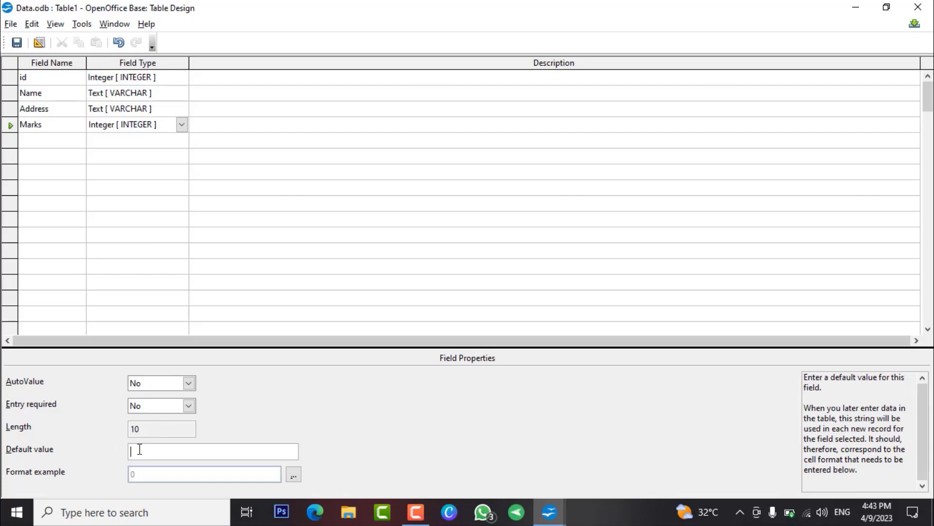
text(0)
click(15, 44)
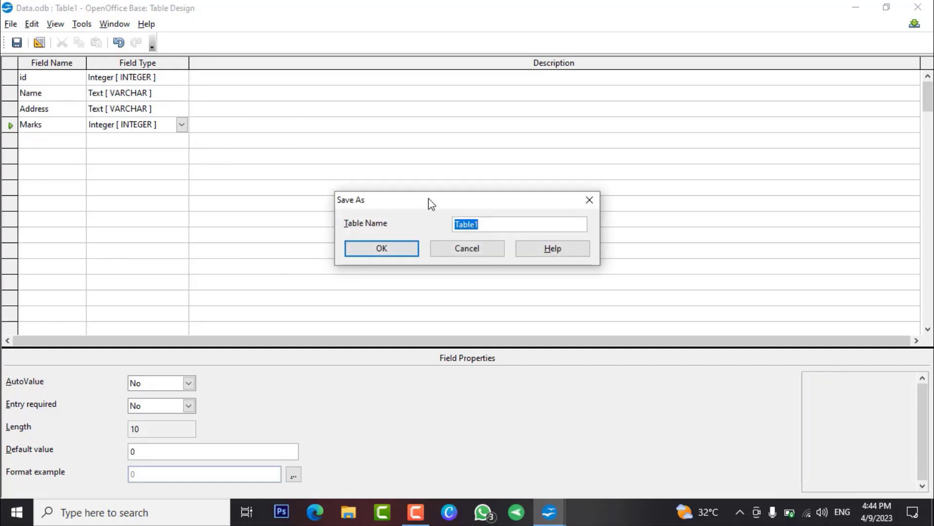
text(S)
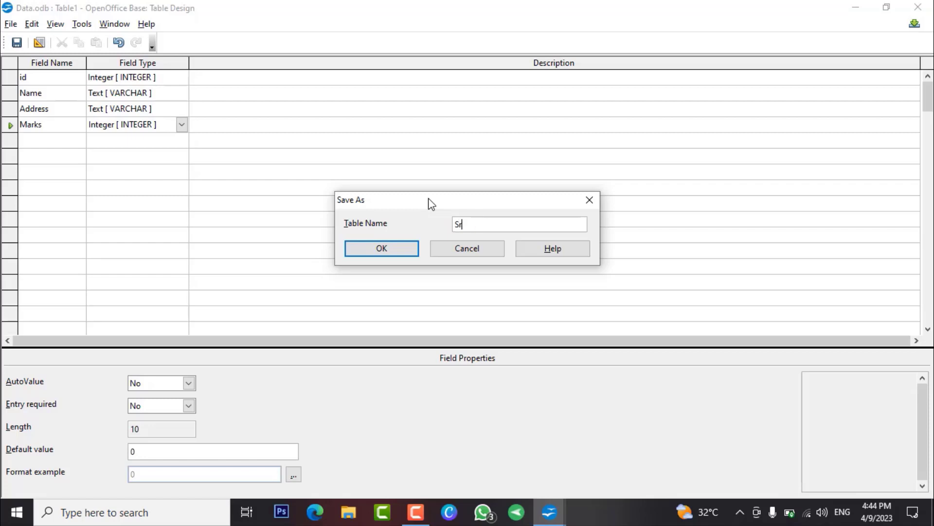
text(tudent_Data)
click(378, 253)
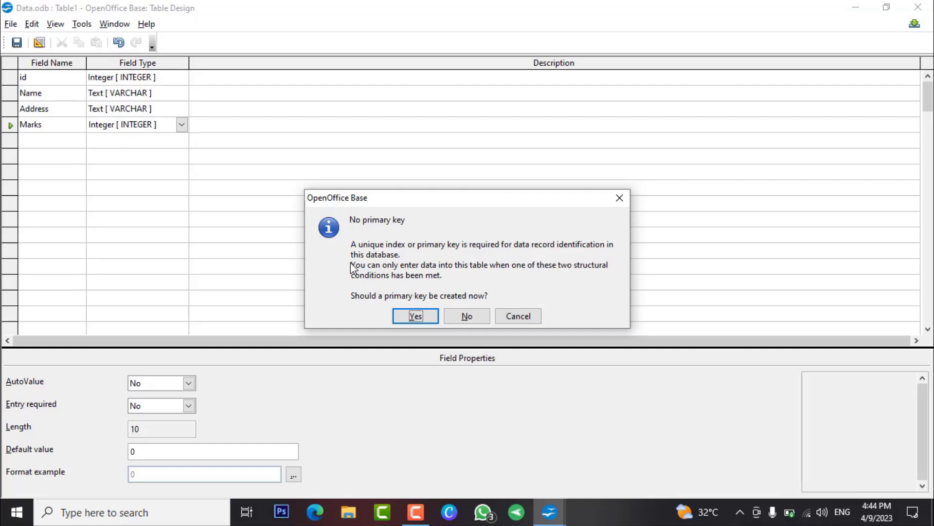
click(619, 199)
Make the id field the table's primary key
click(10, 79)
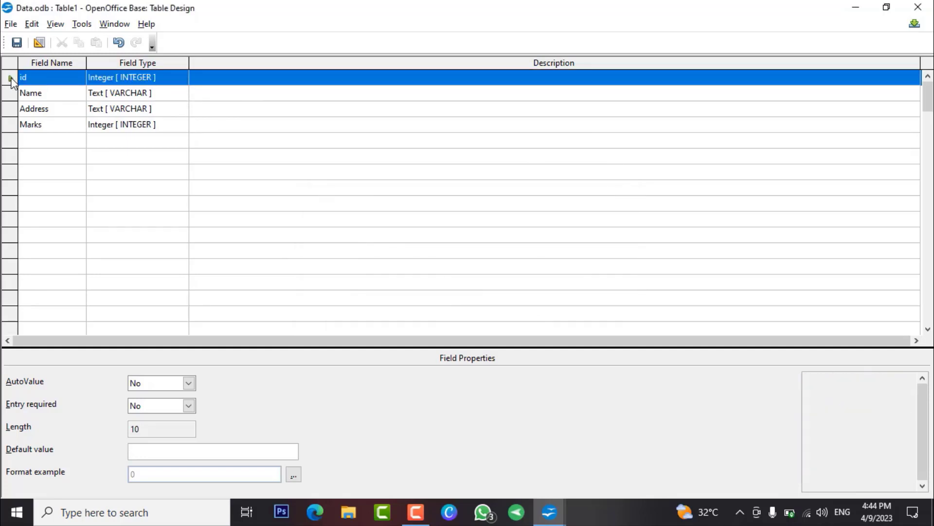
right_click(12, 81)
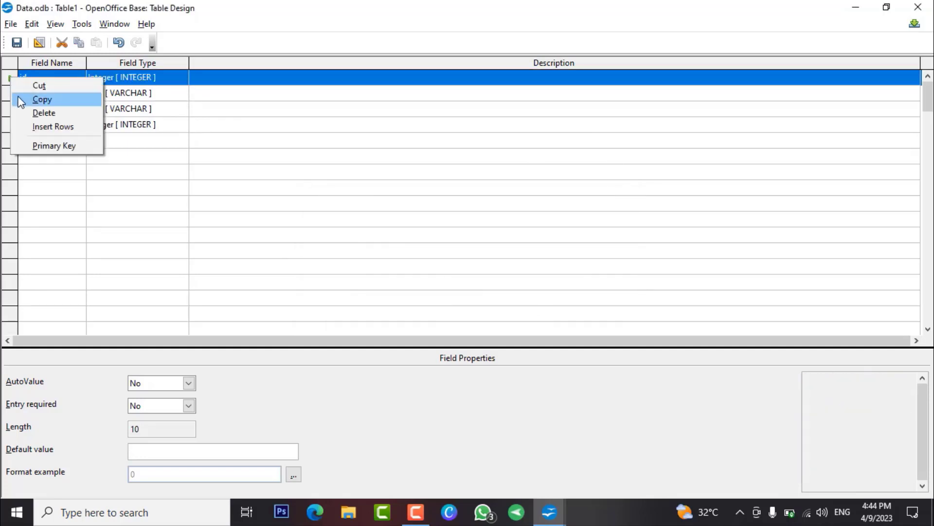
click(49, 145)
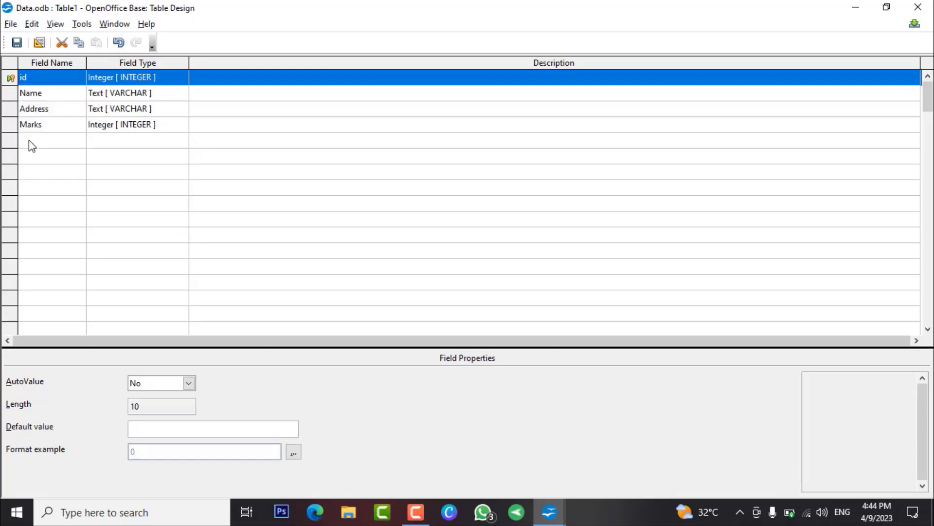
Save the table under the name Student_Data and close its design window
click(16, 43)
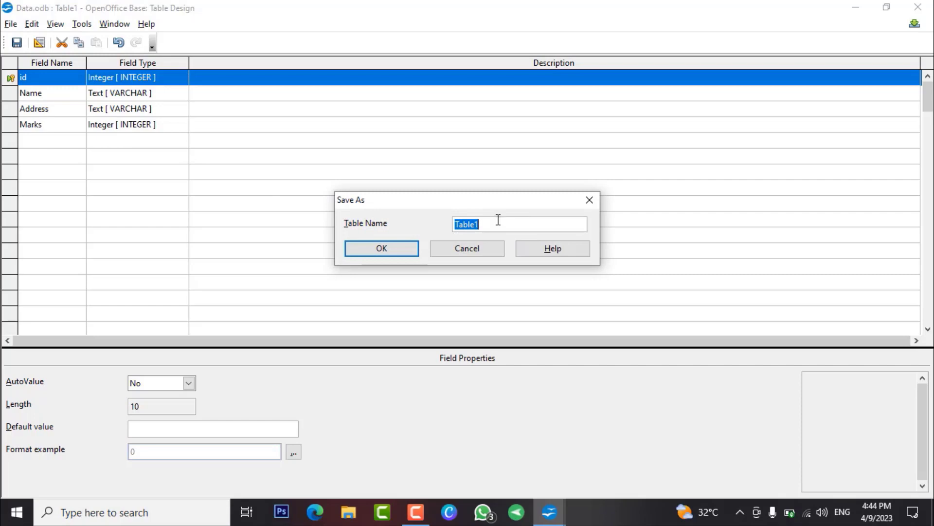
text(Stude)
key(BackSpace)
key(BackSpace)
key(BackSpace)
key(BackSpace)
key(BackSpace)
text(Student_Data)
click(389, 244)
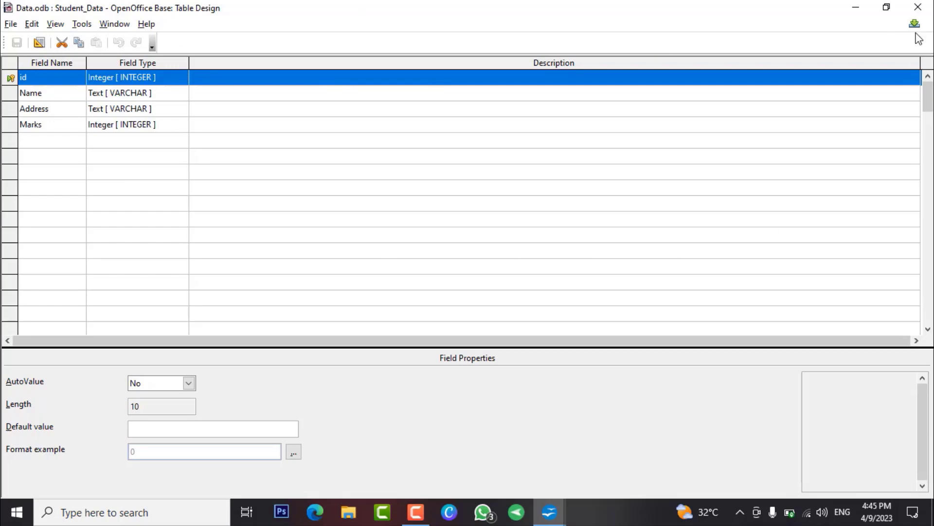
click(918, 7)
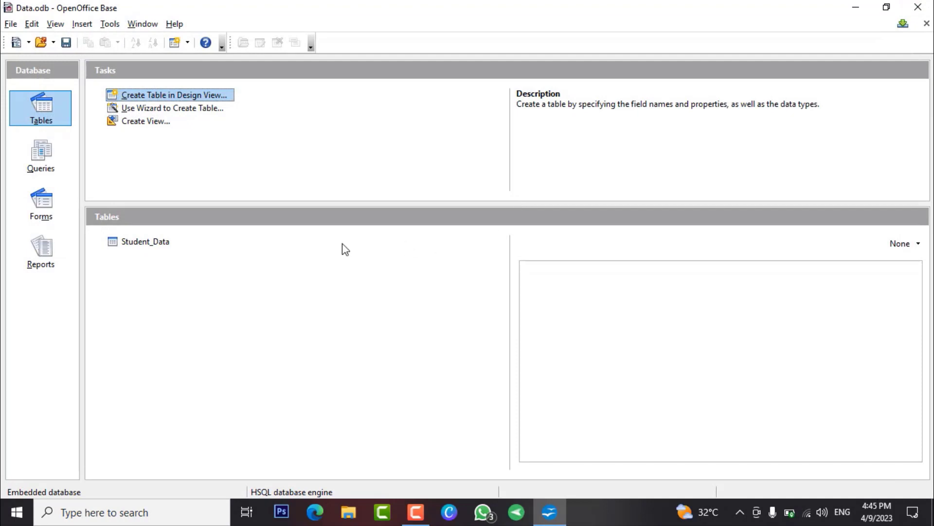
Open the Student_Data table and enter a first record with id 1, the student's name and address, and Marks 55
double_click(146, 243)
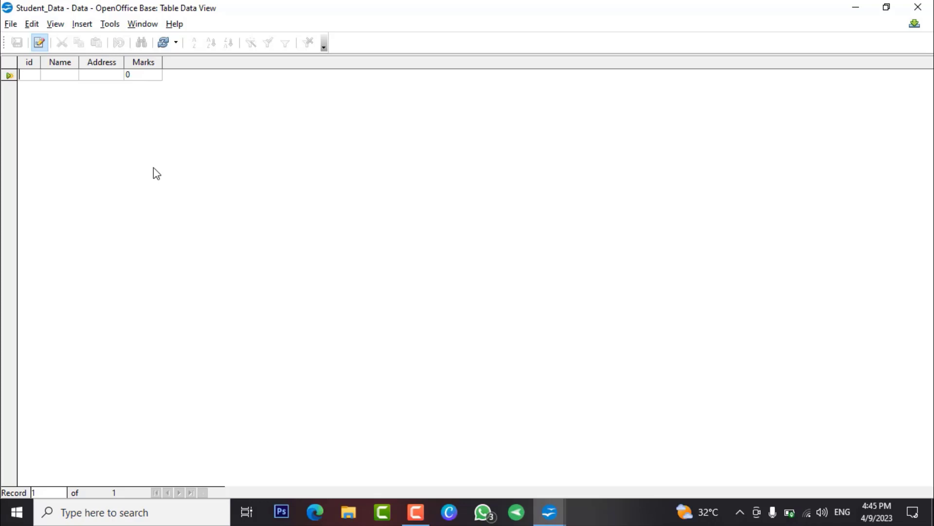
text(1)
click(59, 77)
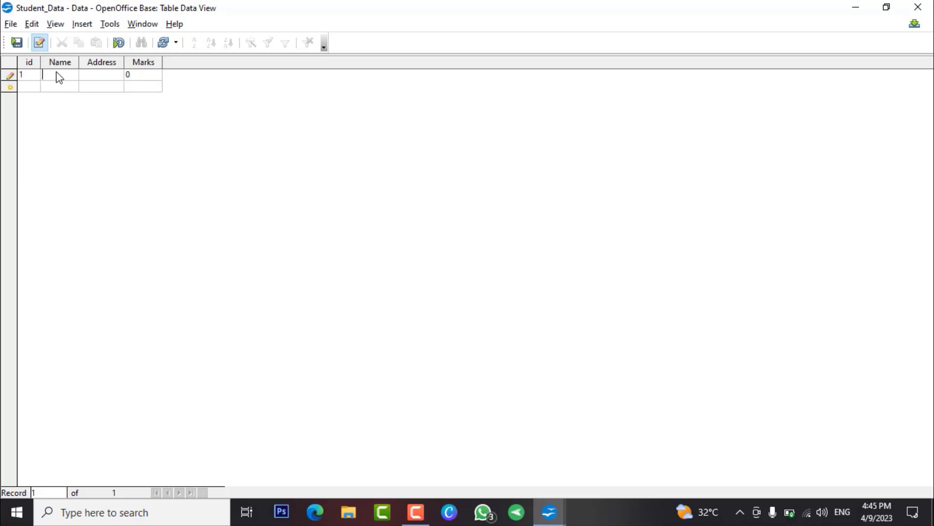
text(Rajneesh)
click(88, 77)
text(Bandikui)
click(140, 75)
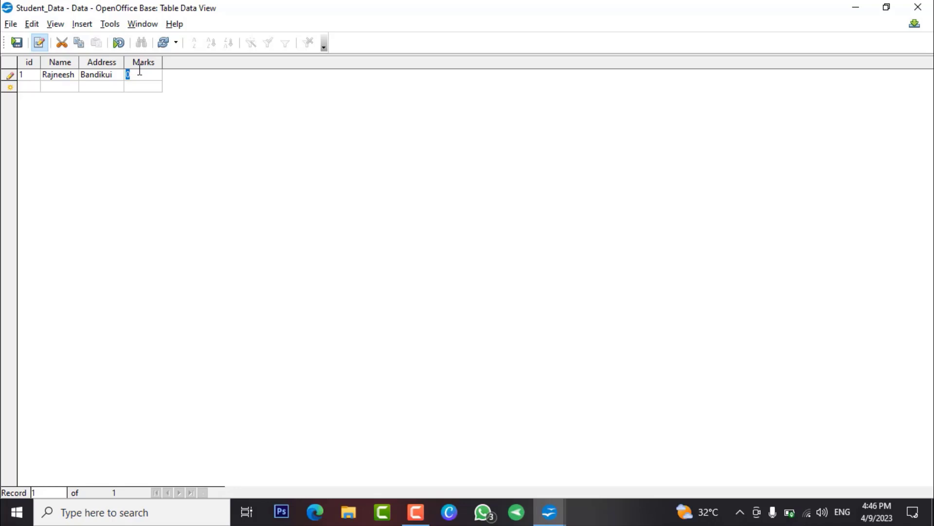
text(55)
click(28, 89)
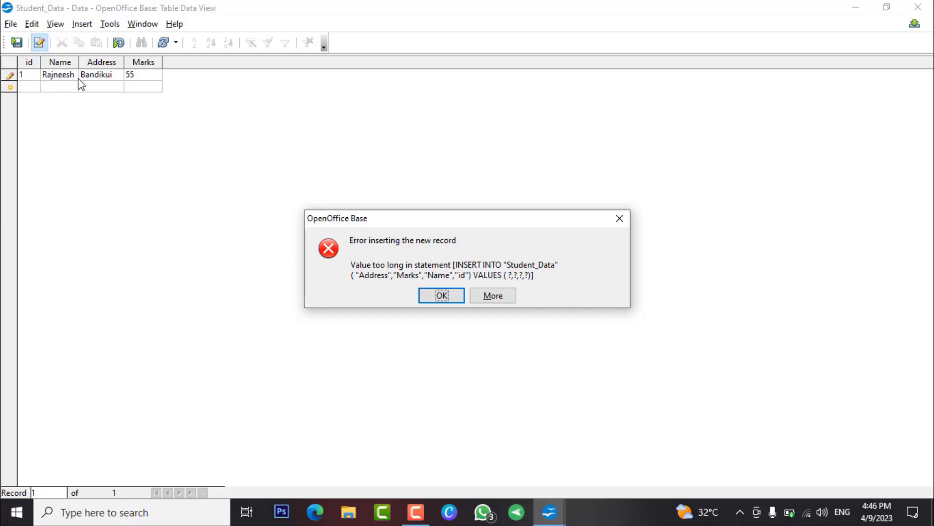
click(442, 294)
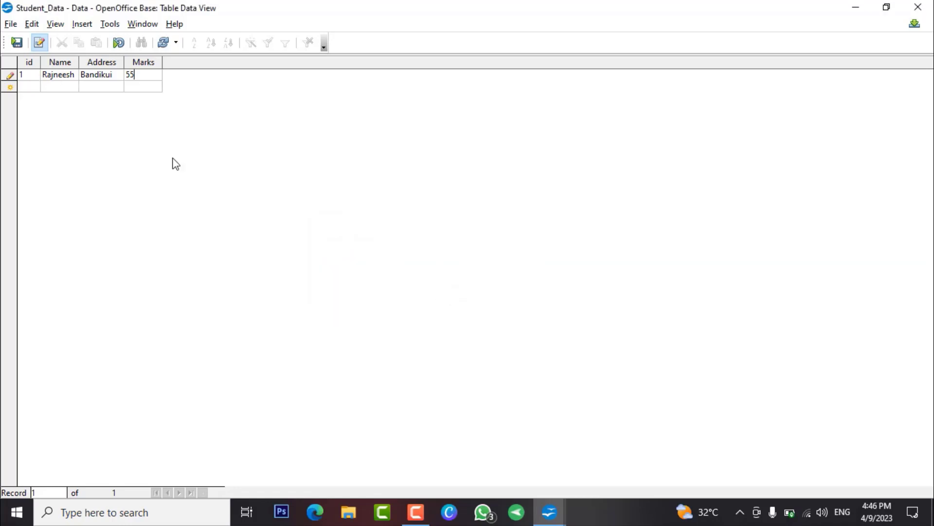
Remove the last two letters of the student's name in the first record and commit the record
click(77, 77)
click(77, 75)
key(BackSpace)
click(59, 87)
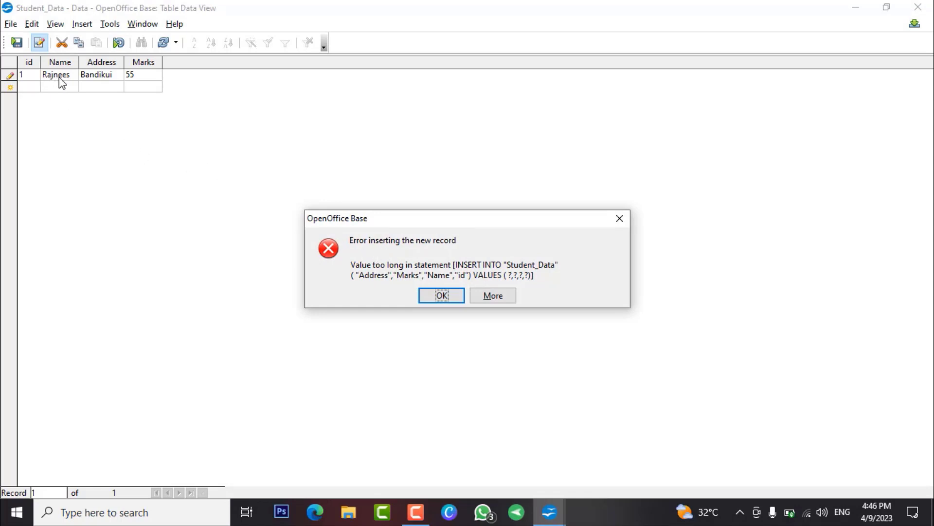
click(429, 295)
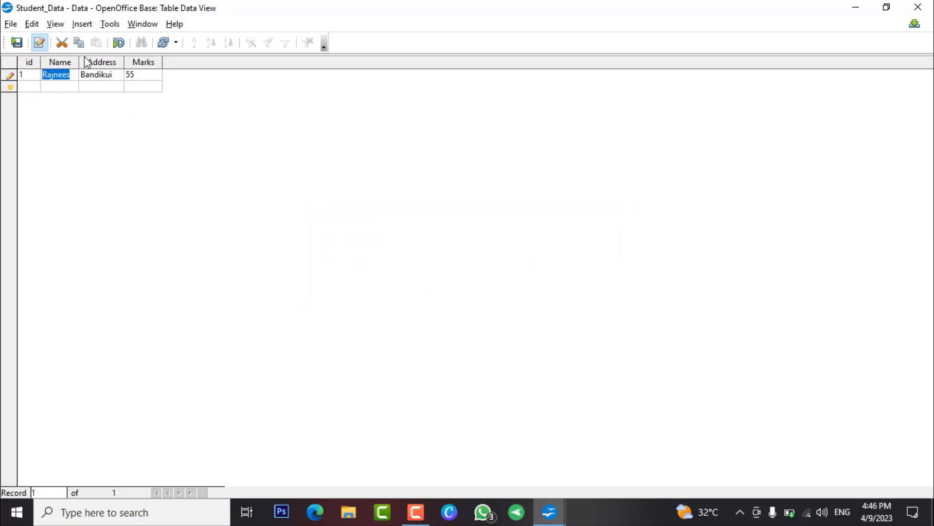
click(72, 75)
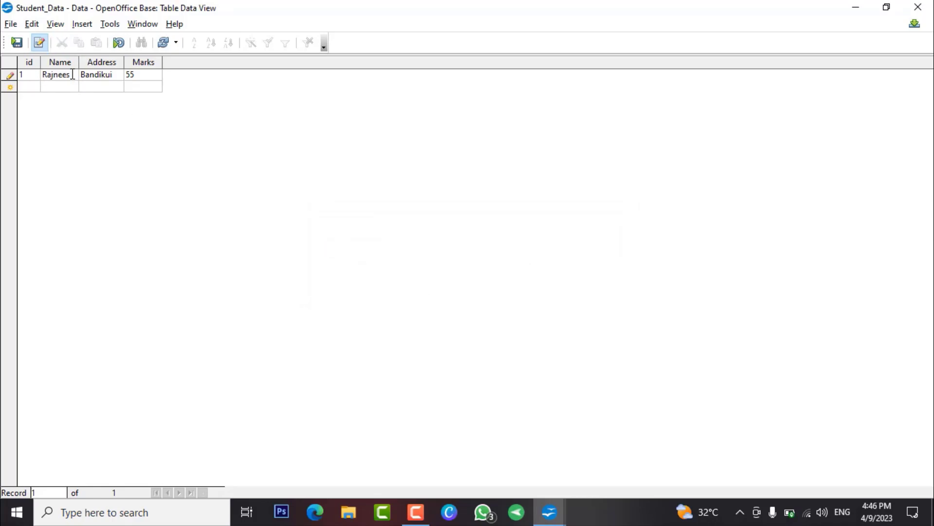
key(BackSpace)
click(49, 89)
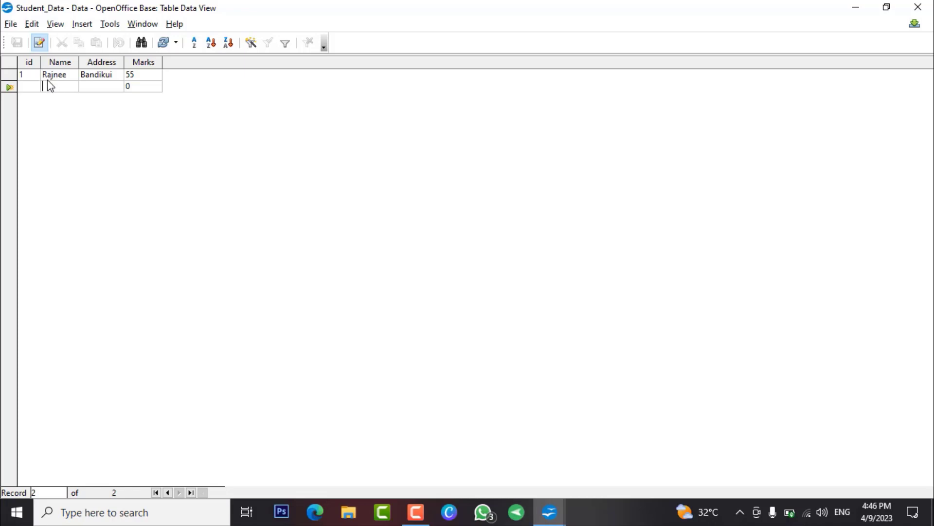
Enter a second record with id 1, the student's name and address, and Marks 77, and correct its duplicate id to 2
click(33, 90)
text(1)
click(54, 92)
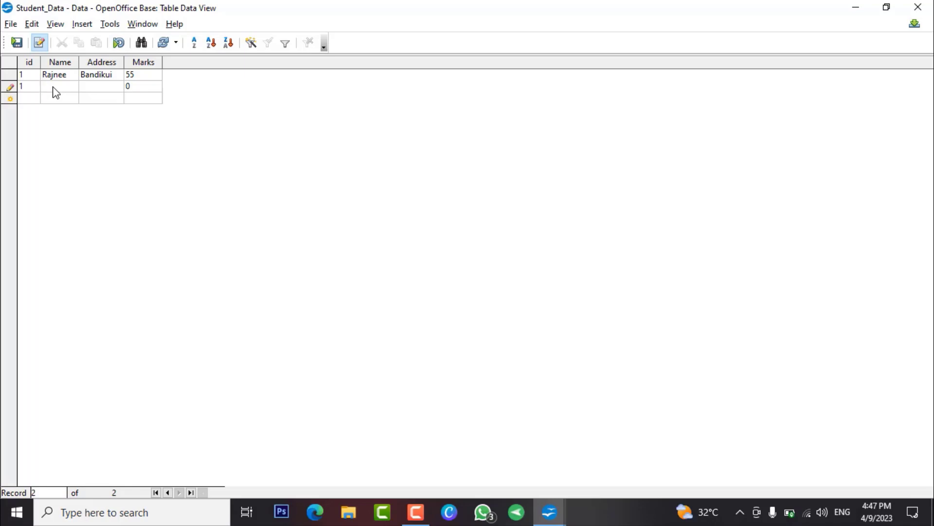
text(raj)
text(Agar)
click(147, 91)
key(BackSpace)
text(77)
click(29, 100)
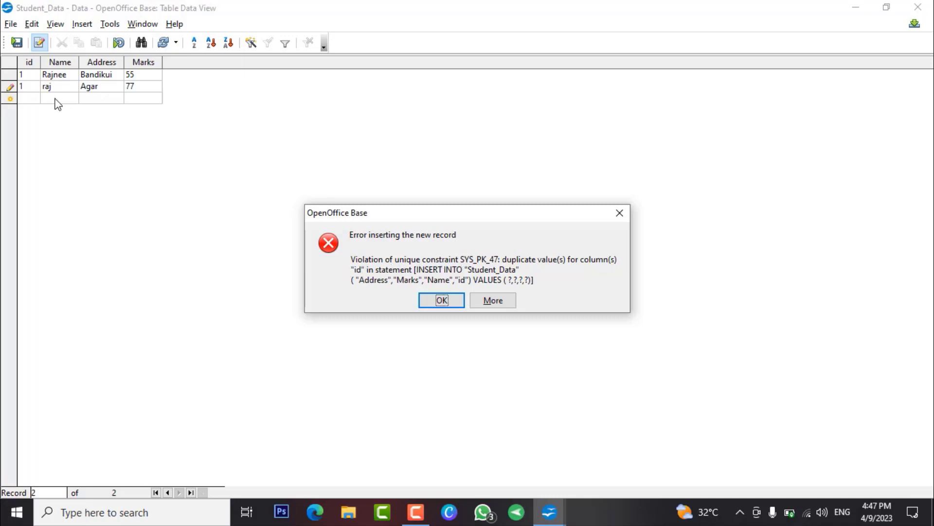
click(440, 300)
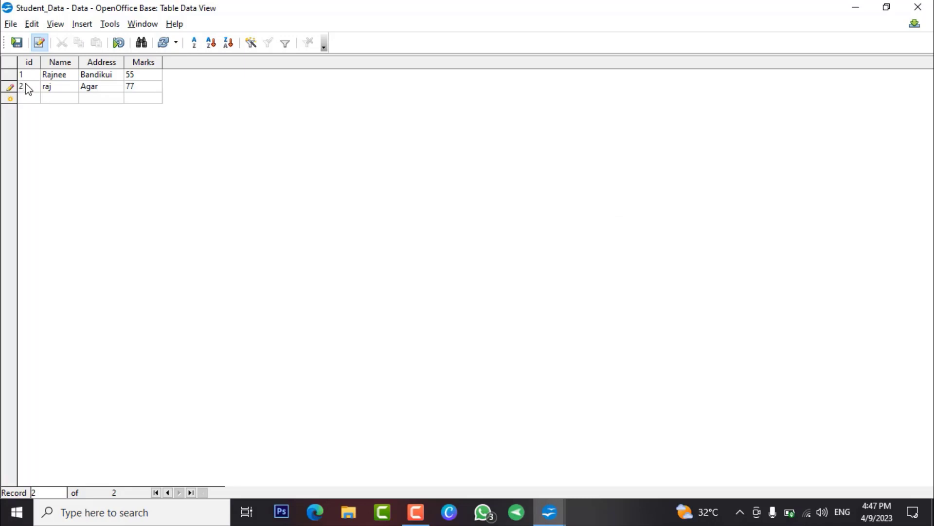
Add a third record with id 3, the student's name and address, and Marks 99
click(27, 98)
text(3)
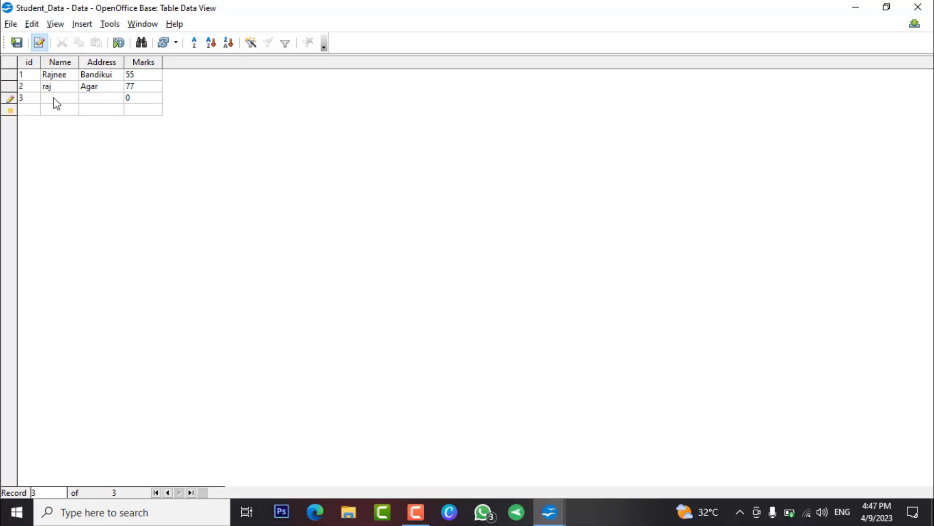
text(Dinesh)
click(98, 100)
text(Sidhi)
click(130, 101)
key(BackSpace)
text(99)
click(28, 111)
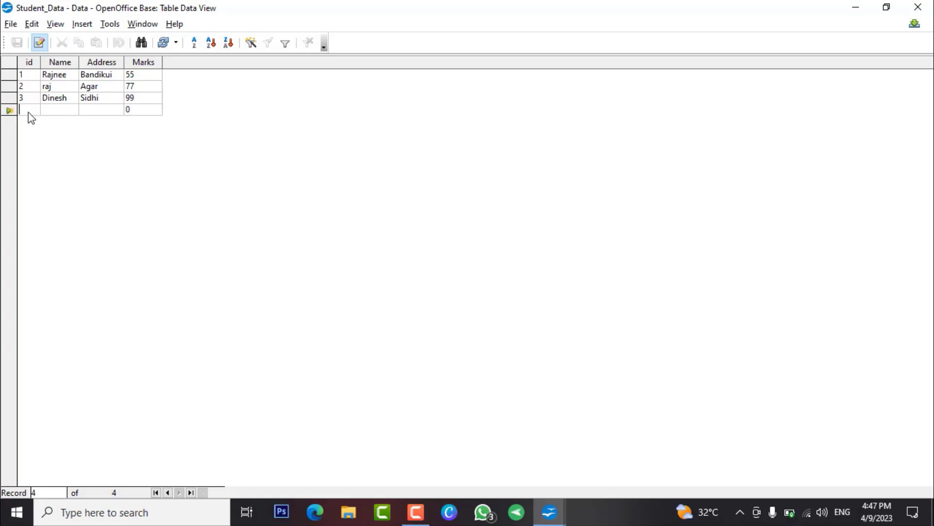
Add a fourth record with id 4, the student's name and address, and Marks 88
text(4)
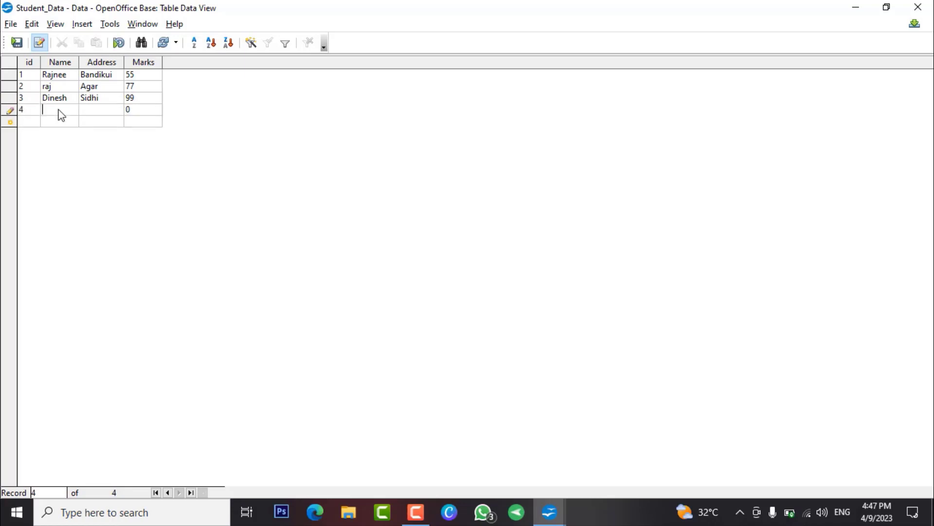
text(manish)
click(96, 113)
text(Delhi)
click(136, 115)
text(88)
click(28, 126)
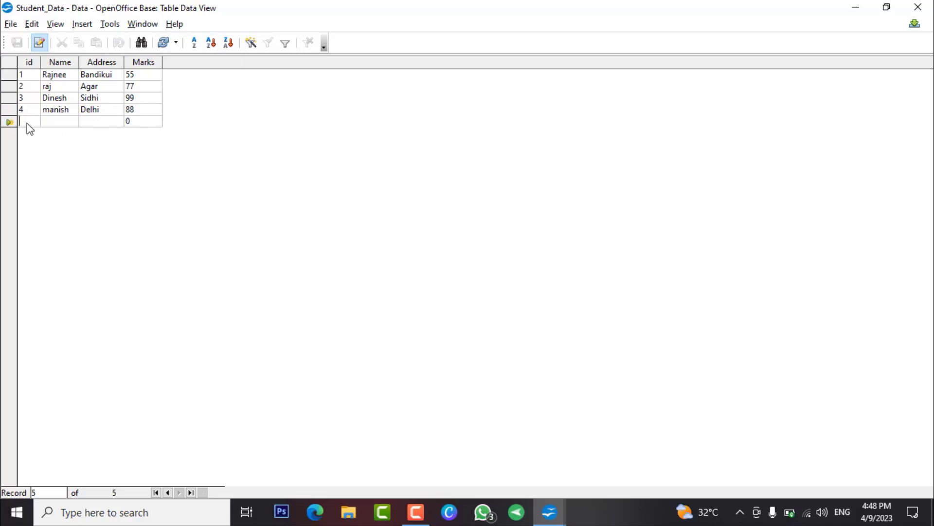
Add a fifth record with id 5, the student's name and address, and Marks 77
text(5)
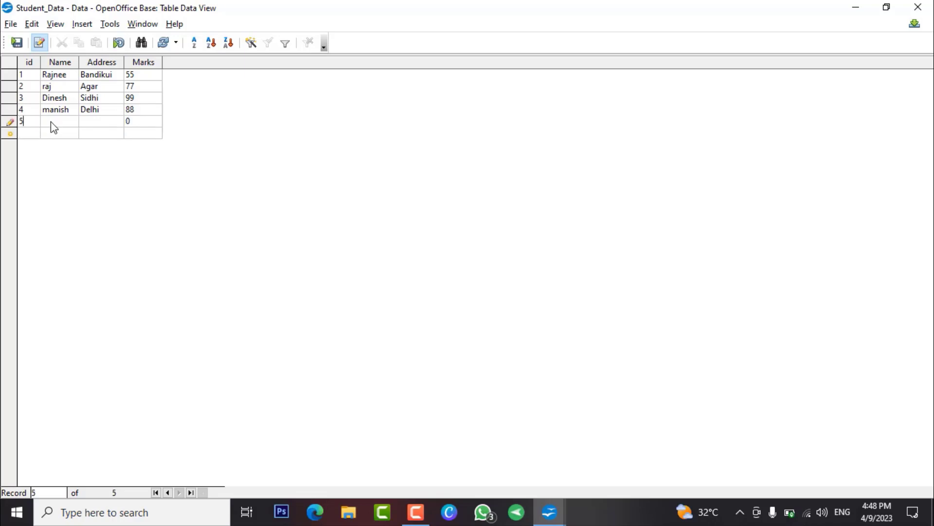
click(51, 122)
text(kaml)
click(96, 126)
text(a)
key(BackSpace)
text(satna)
click(136, 122)
Delete the record with id 4 from the table and confirm the deletion
click(9, 110)
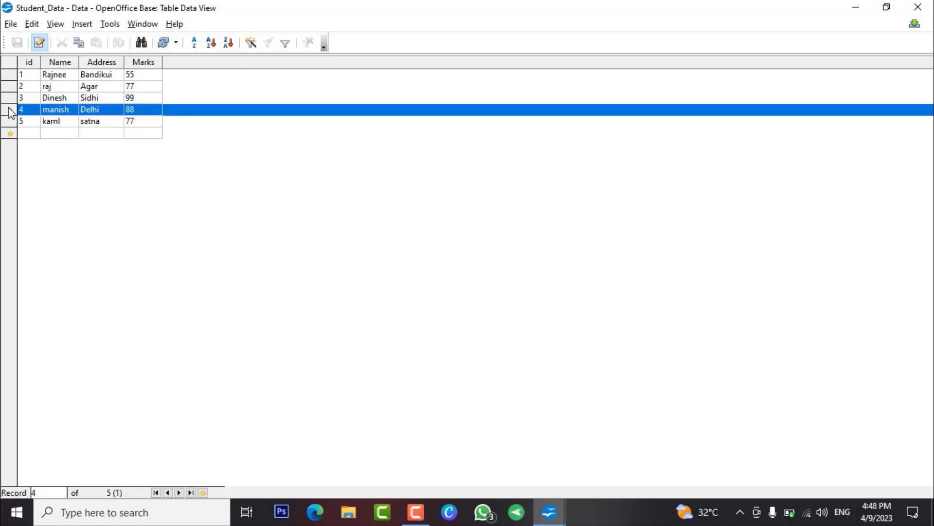
right_click(11, 112)
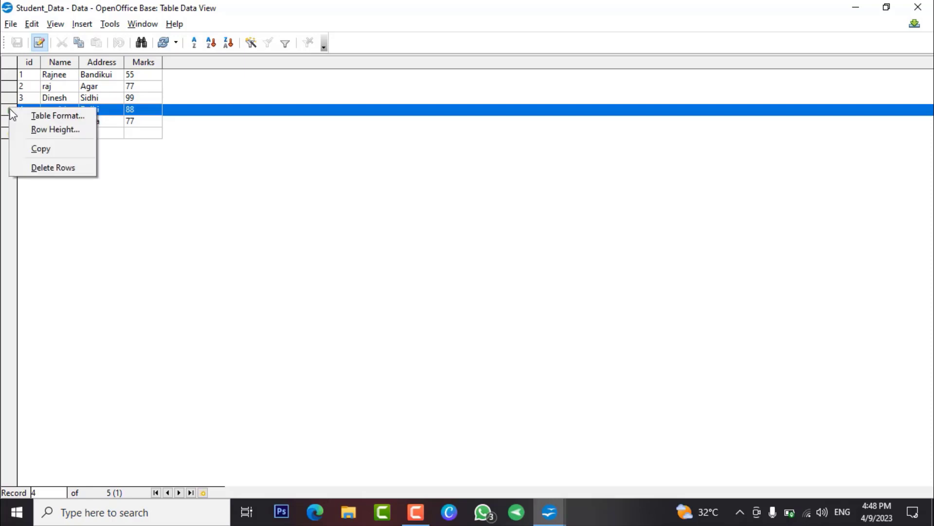
click(39, 167)
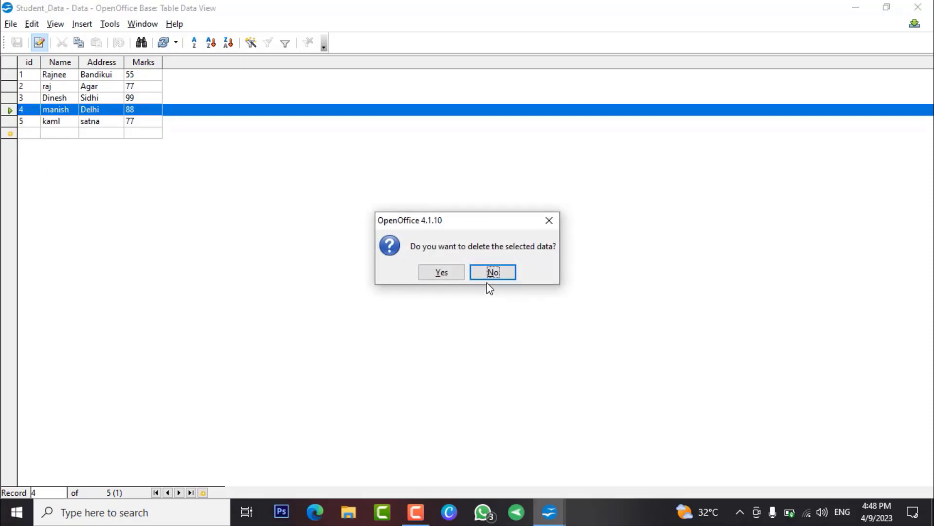
click(440, 271)
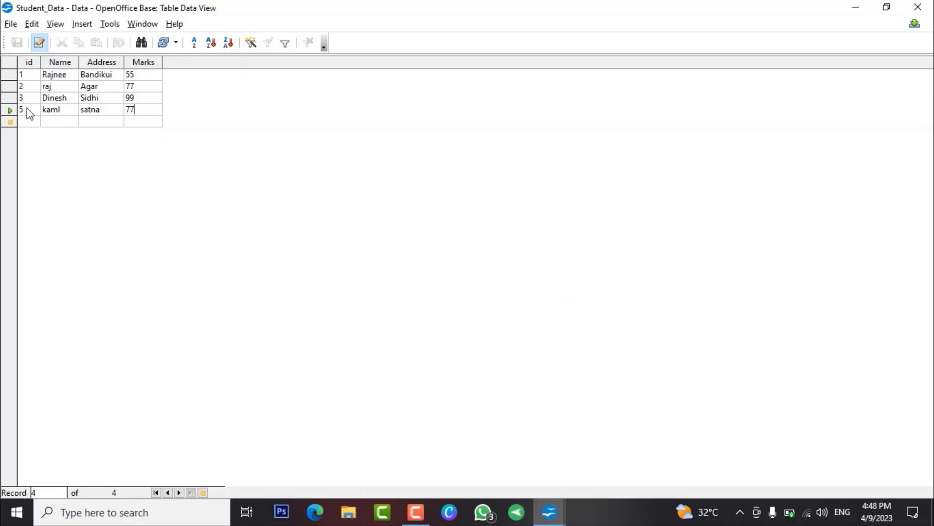
Sort the student records in ascending order by the Name field
click(56, 62)
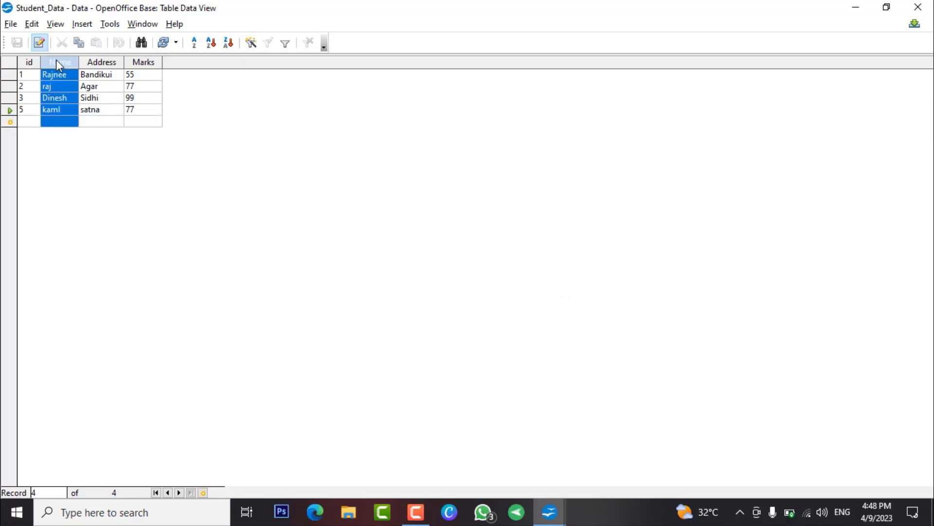
click(51, 86)
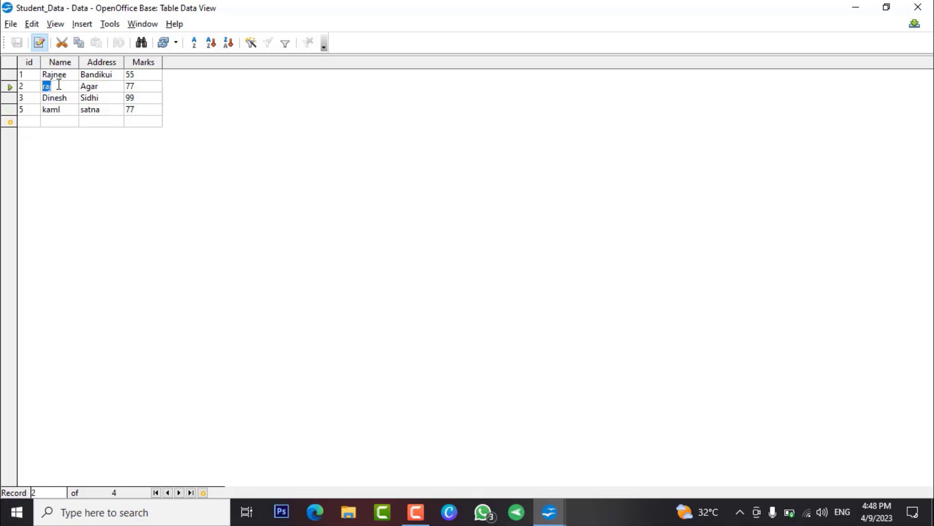
click(213, 45)
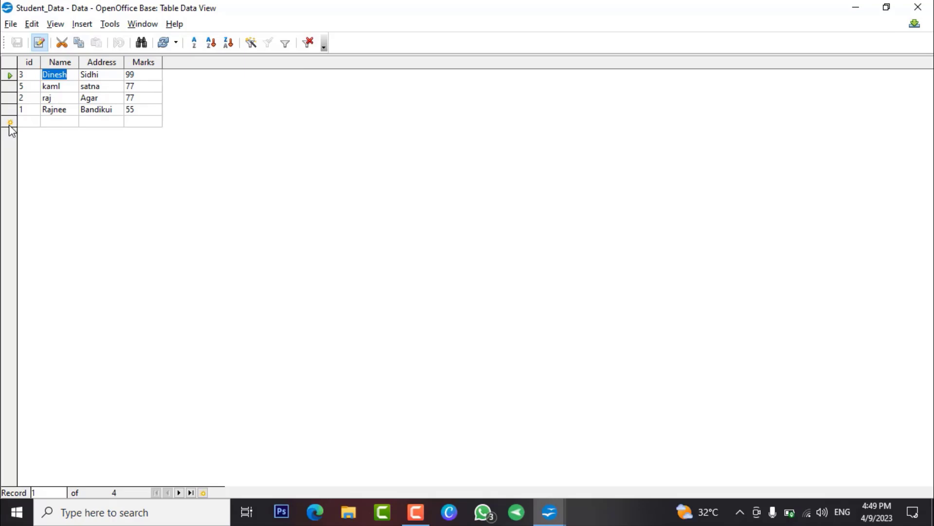
right_click(146, 61)
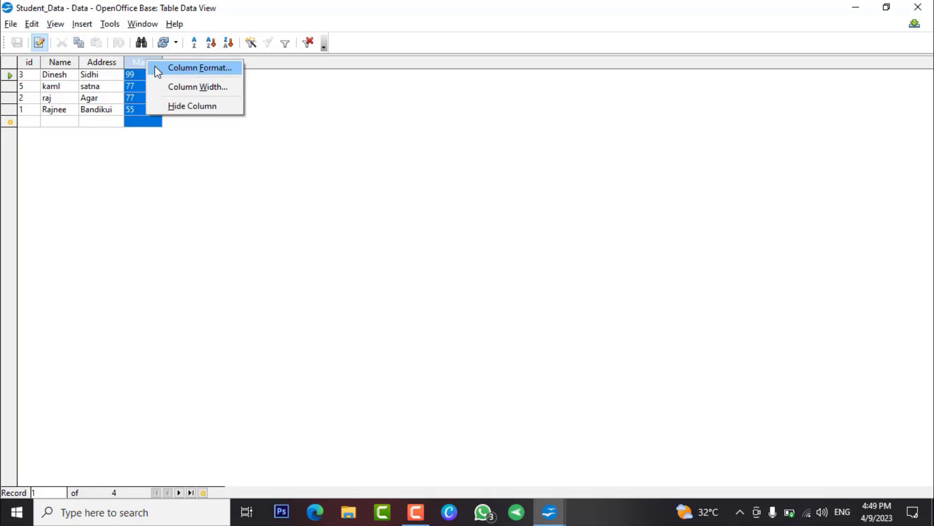
right_click(138, 60)
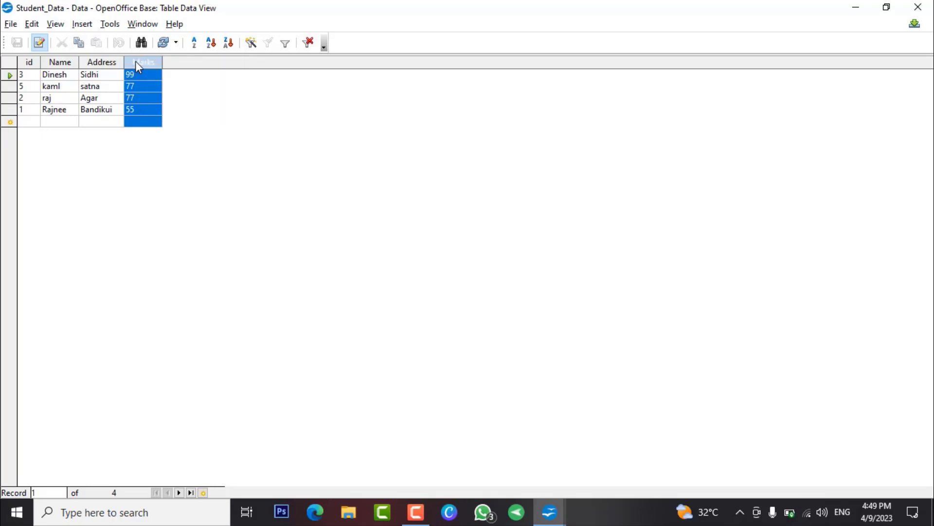
right_click(136, 61)
click(130, 80)
Widen the id, Name, Address and Marks columns and increase the height of the record rows
drag(40, 62, 268, 62)
click(161, 175)
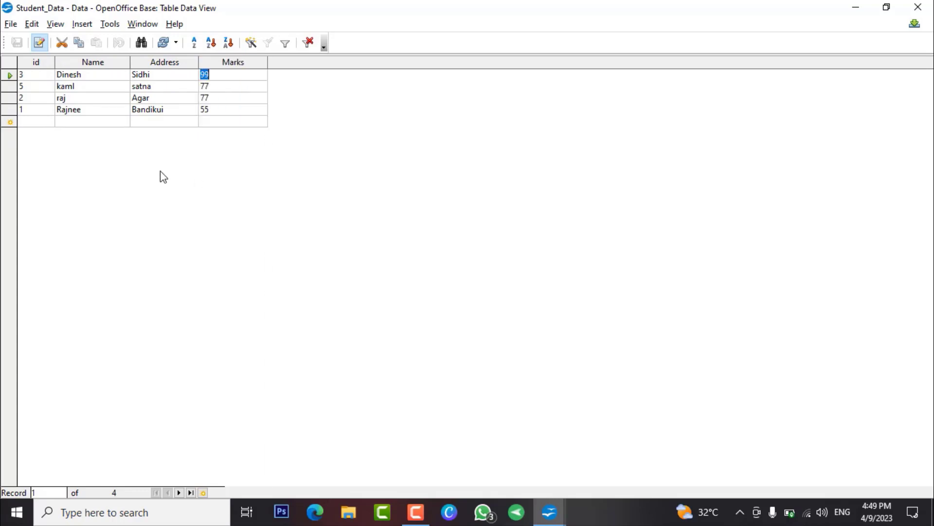
click(228, 100)
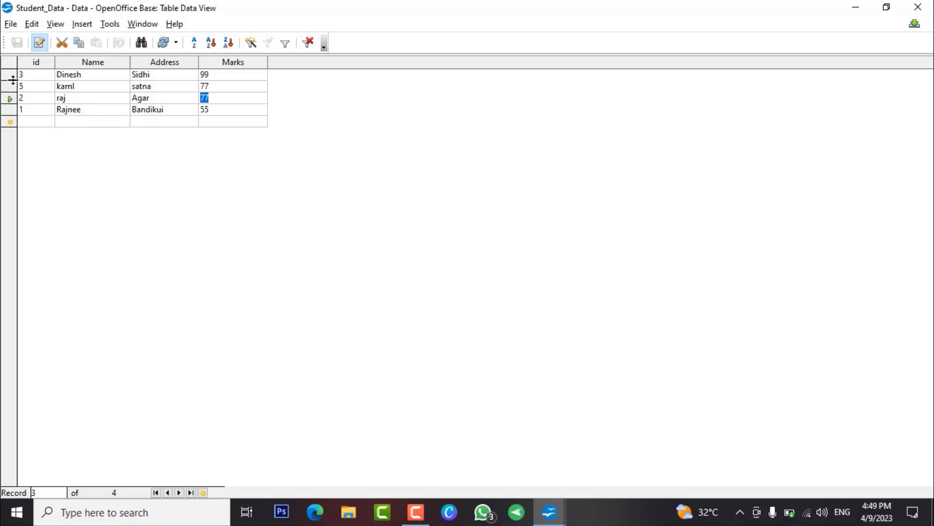
drag(11, 80, 11, 93)
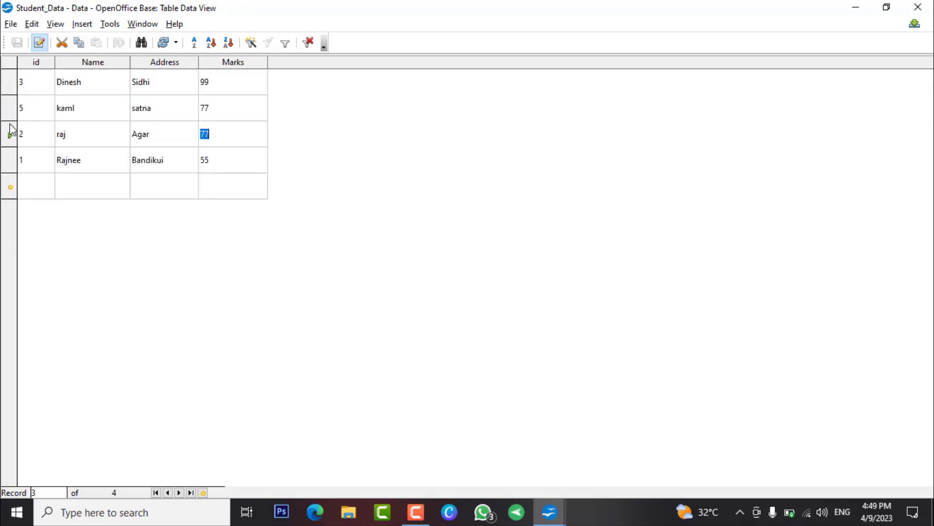
drag(8, 173, 9, 176)
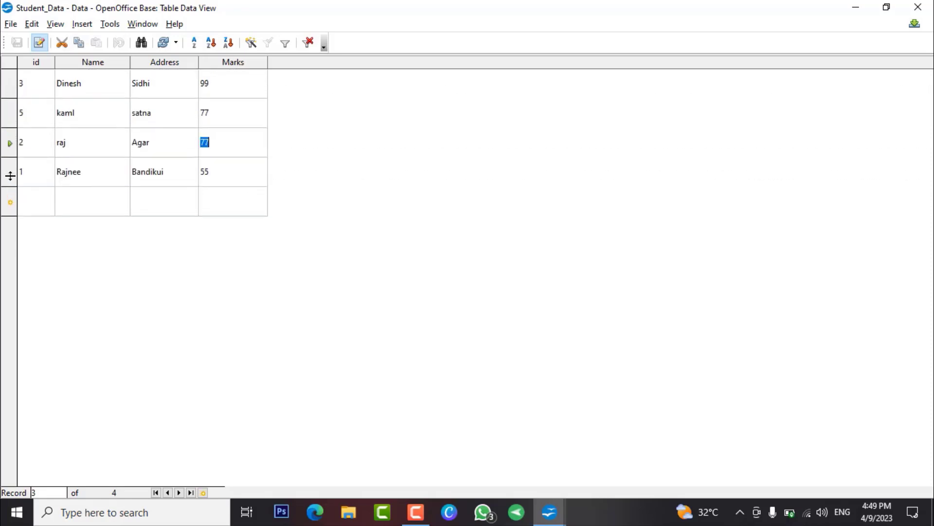
click(223, 133)
Close the table data and open the Student_Data table's design for editing
click(922, 8)
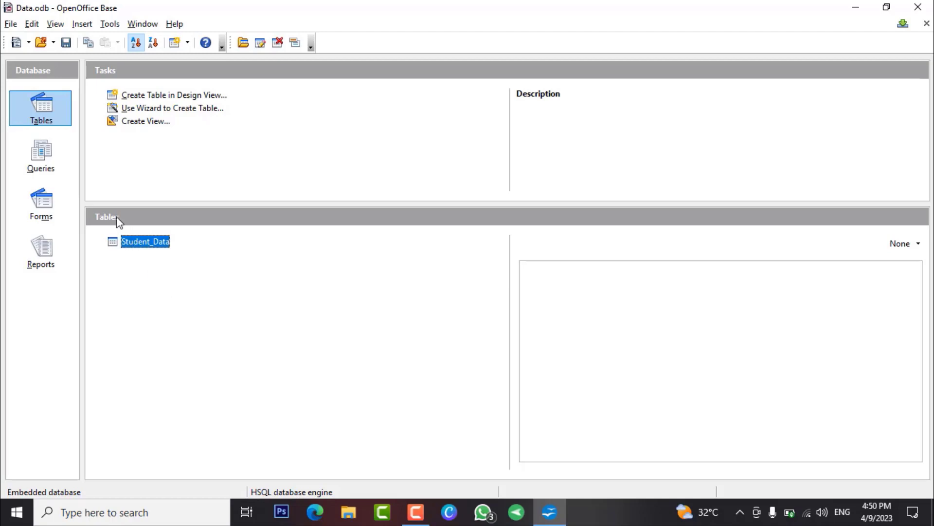
right_click(132, 246)
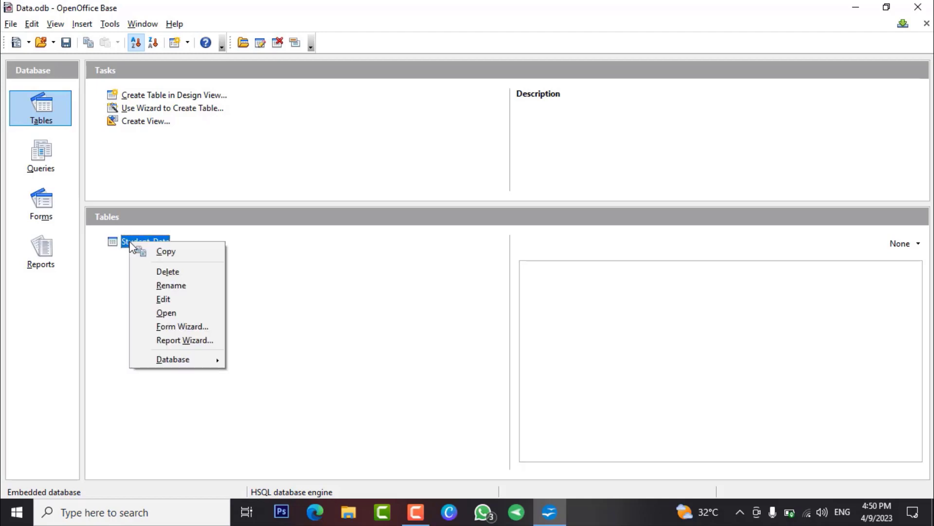
click(162, 299)
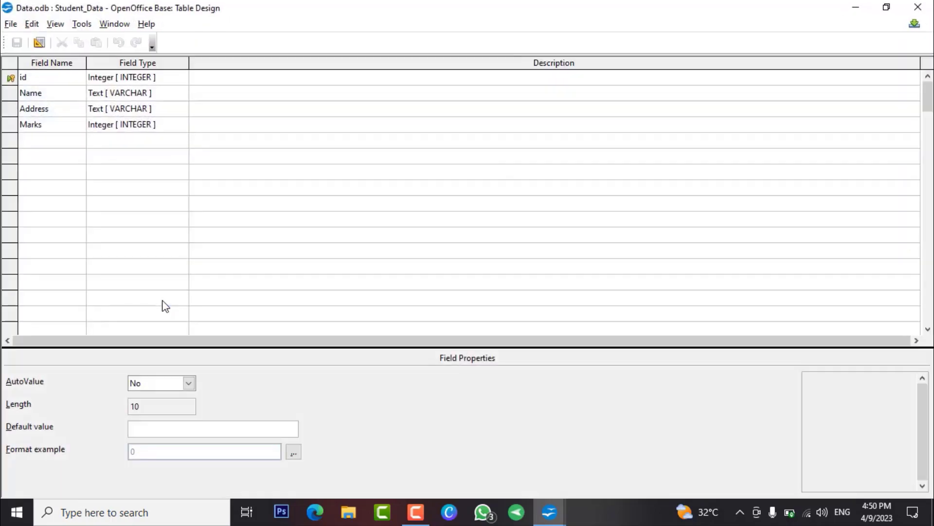
Examine the row options and the available field types of the Address field, and close the table design
click(11, 125)
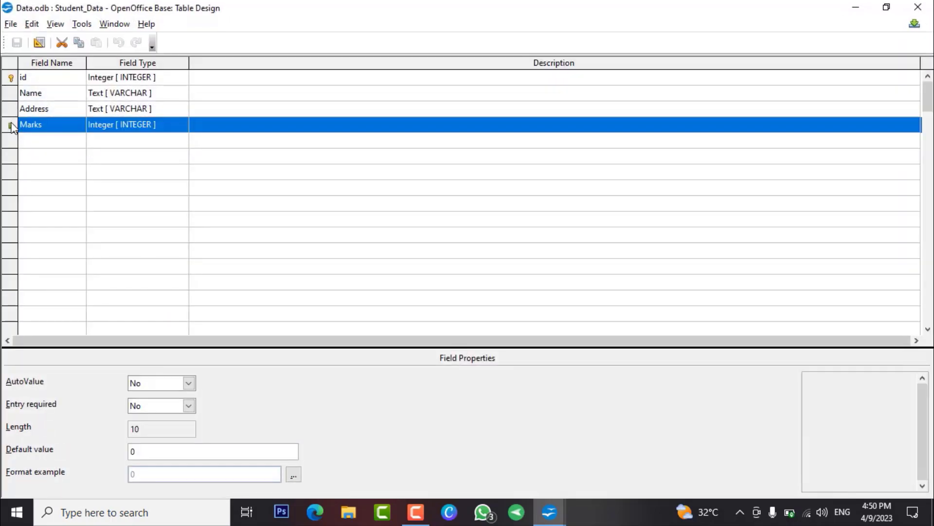
click(9, 111)
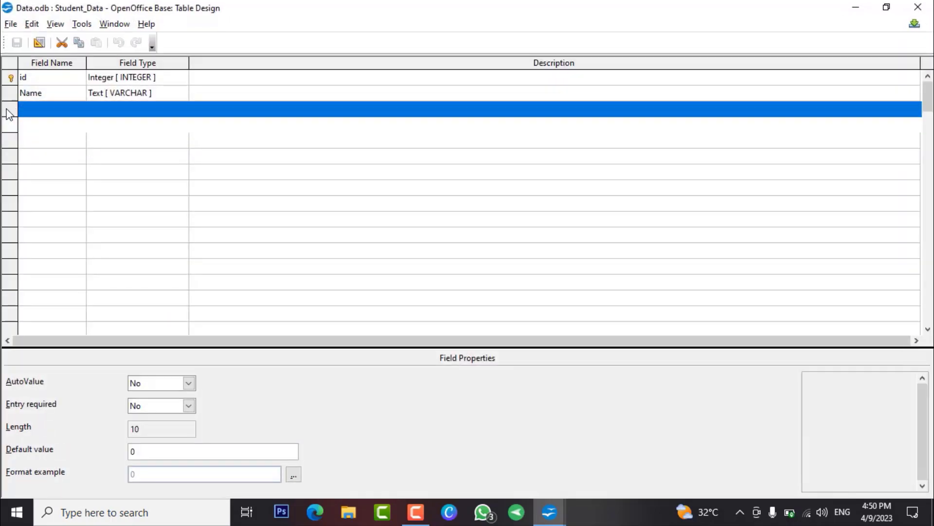
right_click(9, 112)
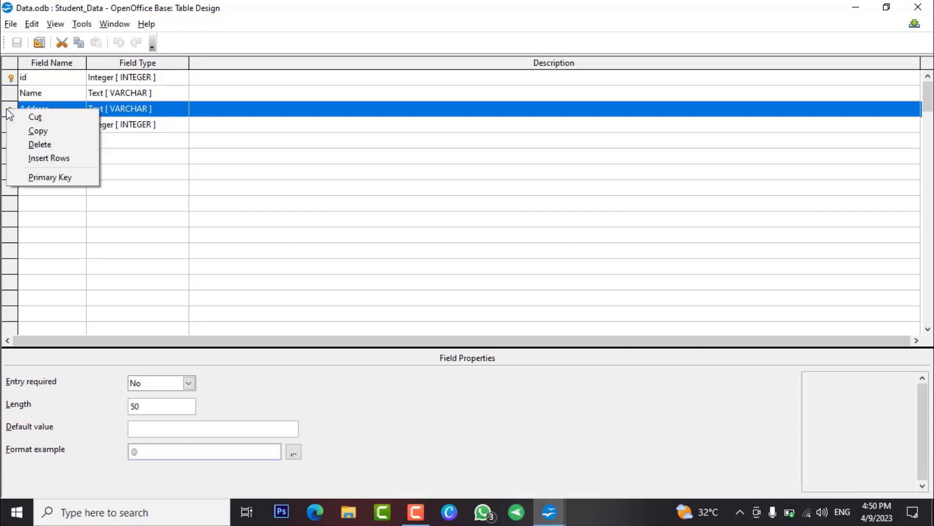
click(179, 167)
click(23, 142)
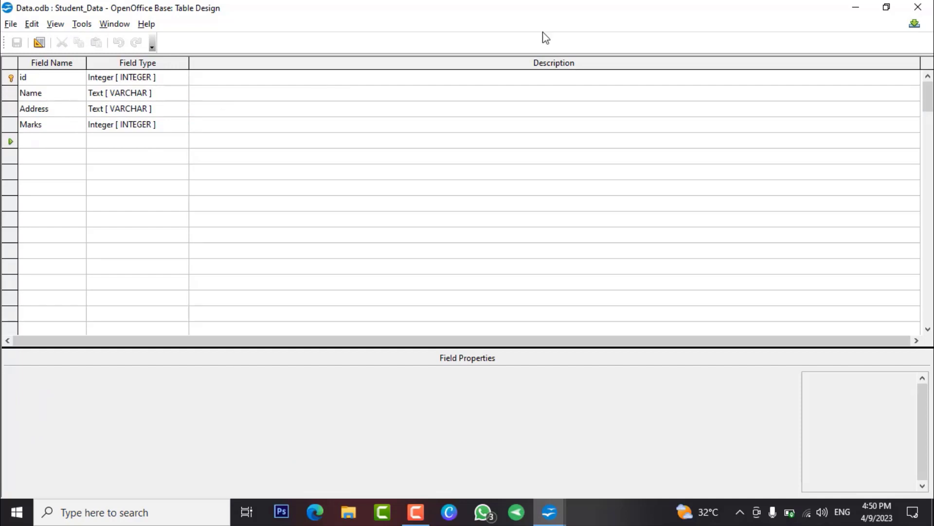
click(180, 108)
click(181, 109)
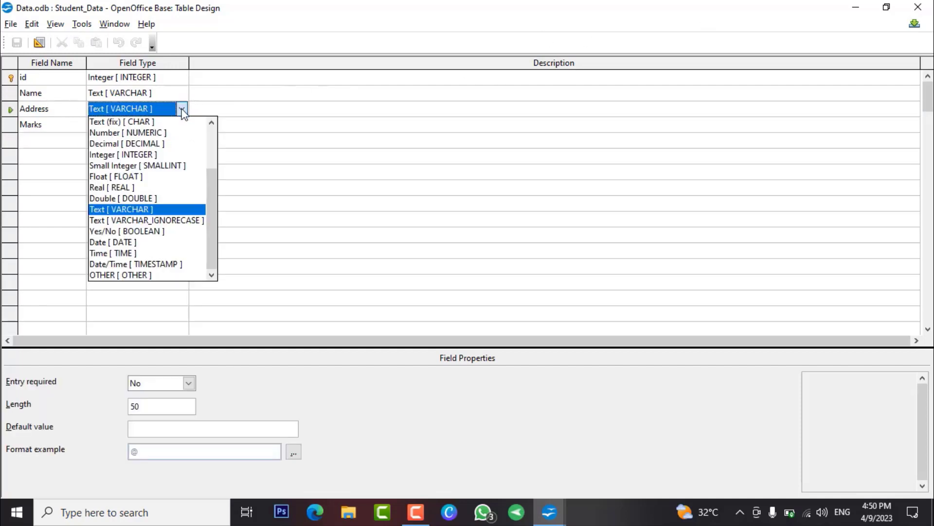
click(182, 110)
click(170, 128)
click(171, 157)
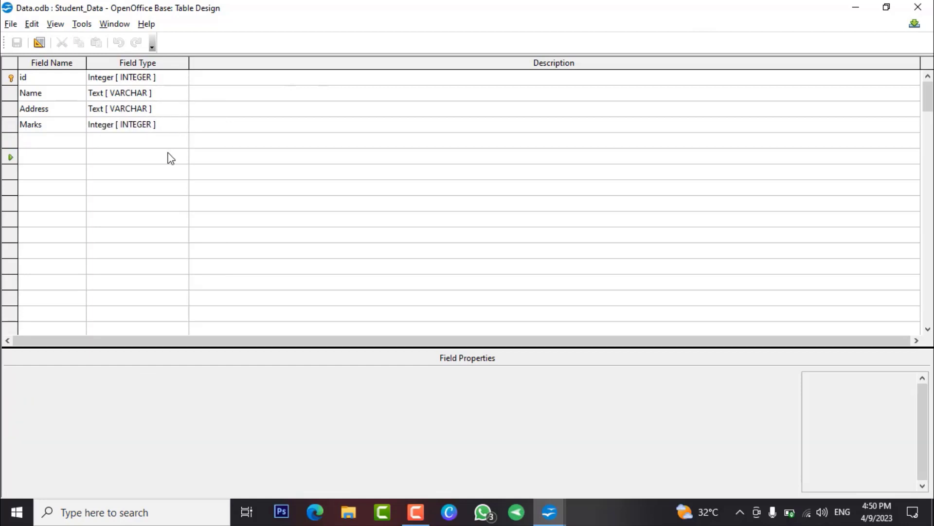
click(918, 8)
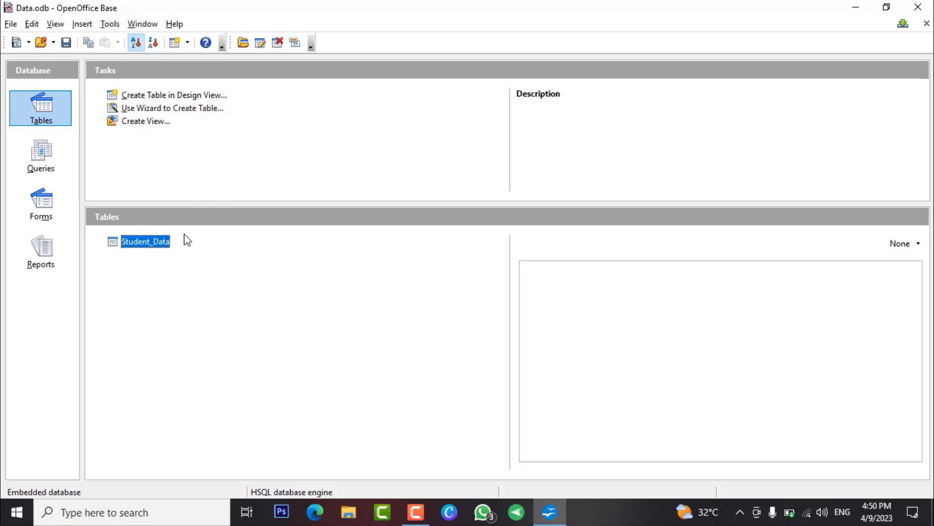
Start the Table Wizard and choose the Orders sample table in the Business category
click(151, 107)
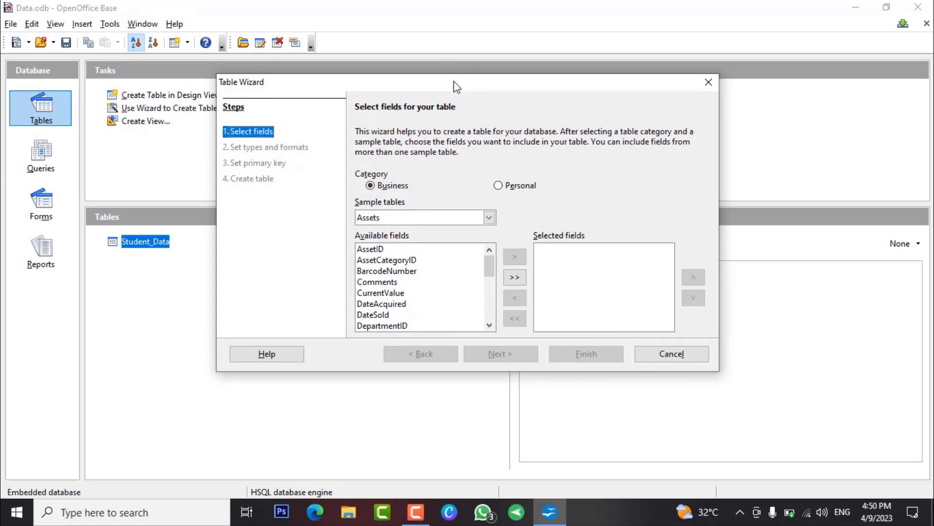
drag(456, 86, 443, 157)
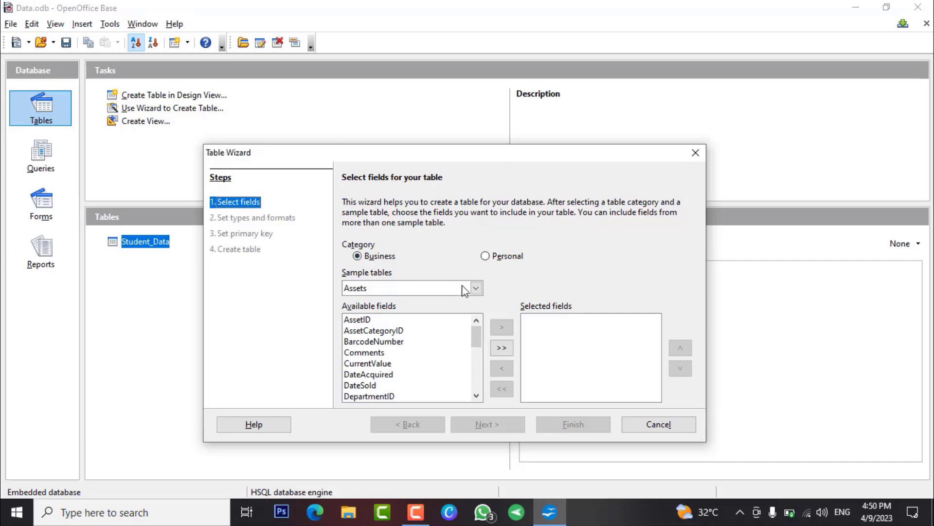
click(478, 288)
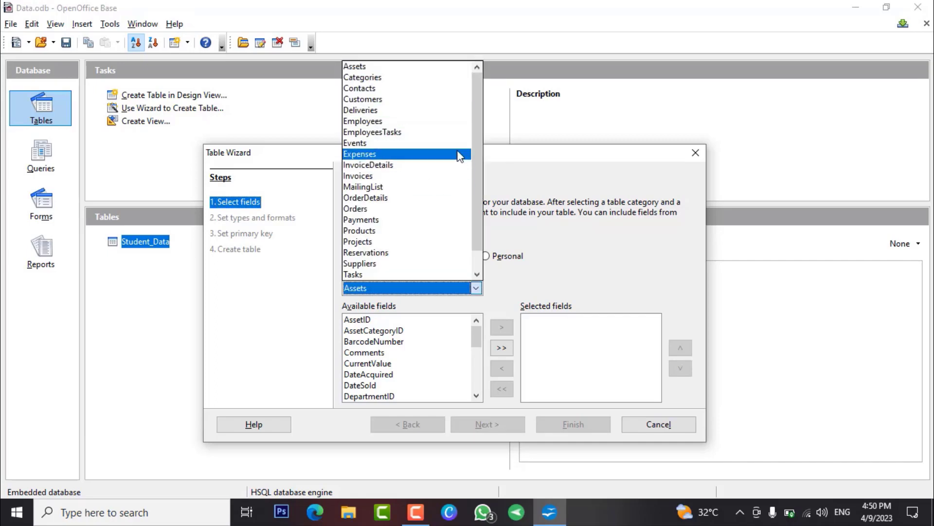
mouse_move(474, 154)
mouse_down()
mouse_move(474, 203)
mouse_move(474, 139)
mouse_up()
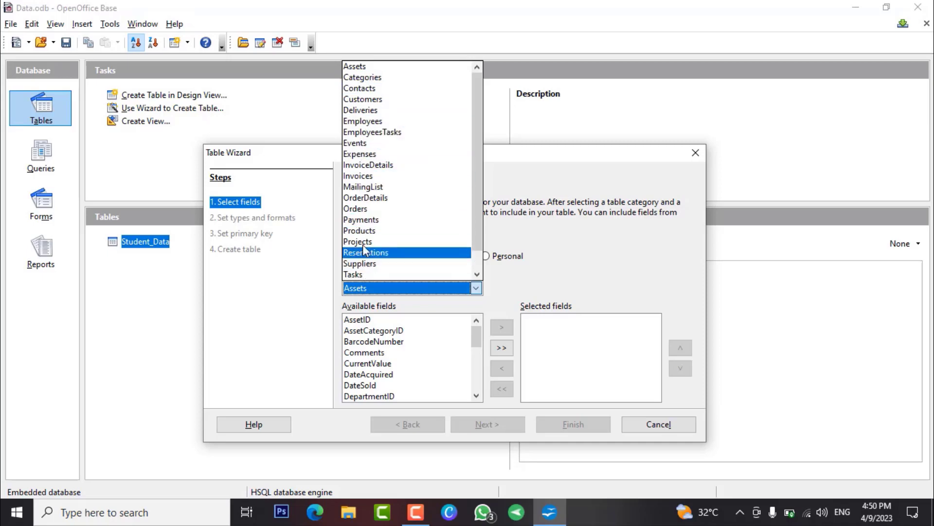
click(362, 214)
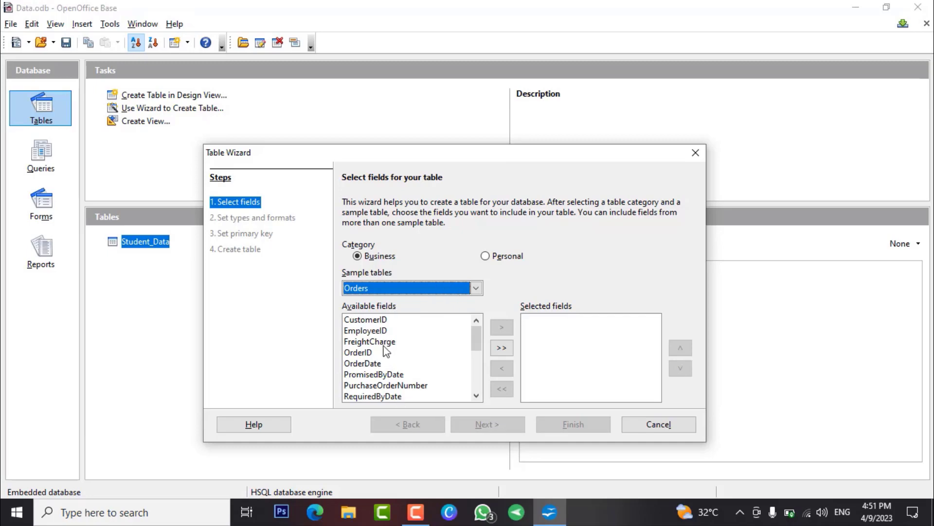
Add the CustomerID, OrderID and ShipAddress fields to the new table and proceed to the field types and formats
click(376, 319)
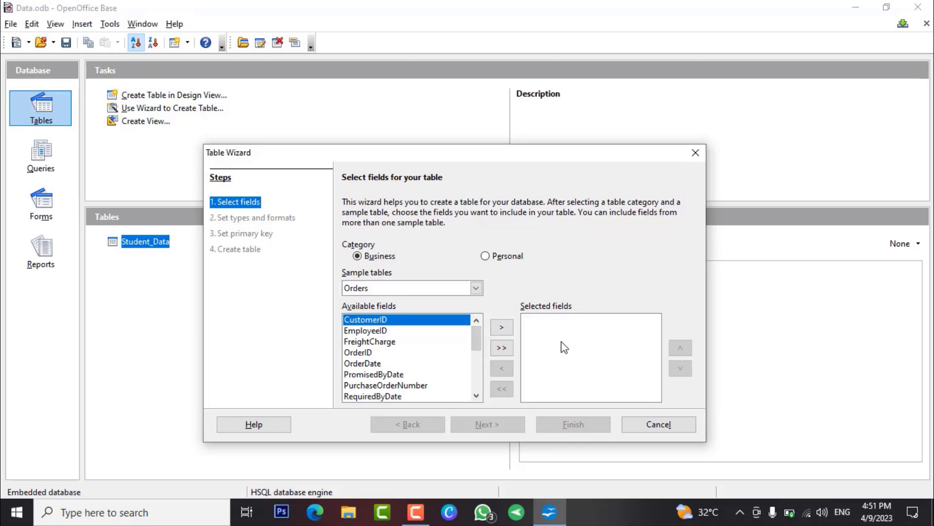
click(502, 331)
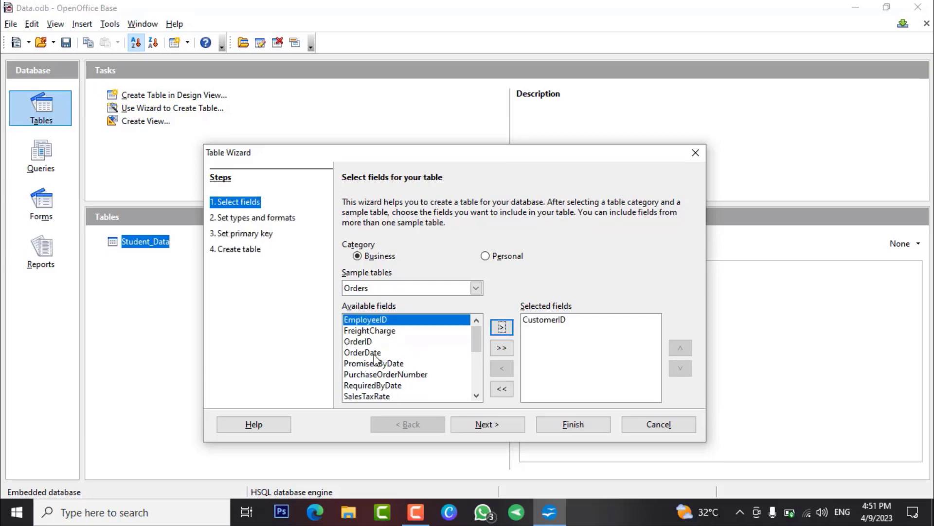
click(365, 341)
click(501, 327)
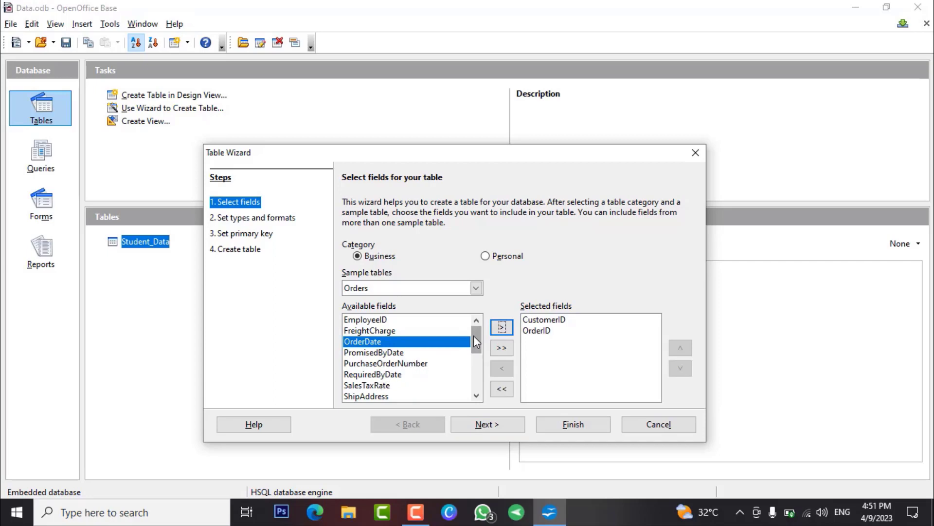
mouse_move(474, 334)
mouse_down()
mouse_move(471, 382)
mouse_move(474, 330)
mouse_up()
drag(475, 321, 475, 352)
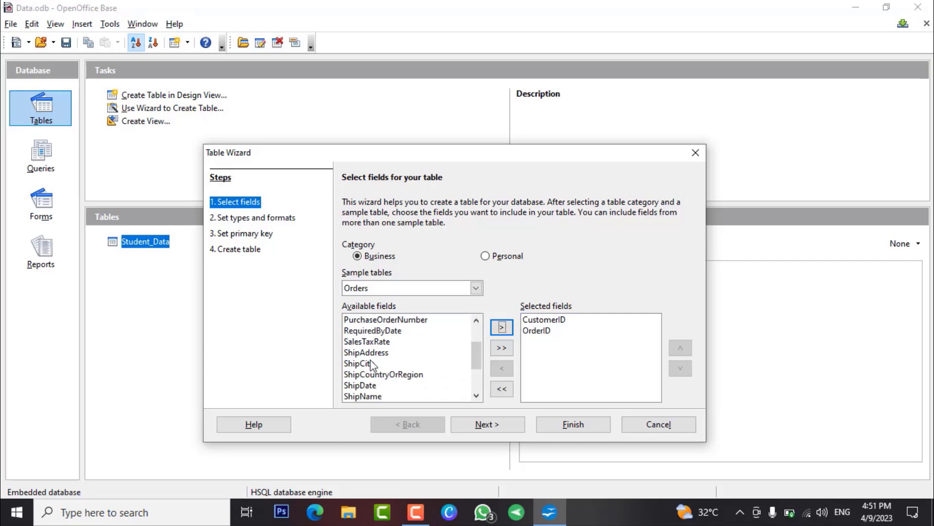
click(409, 353)
click(502, 329)
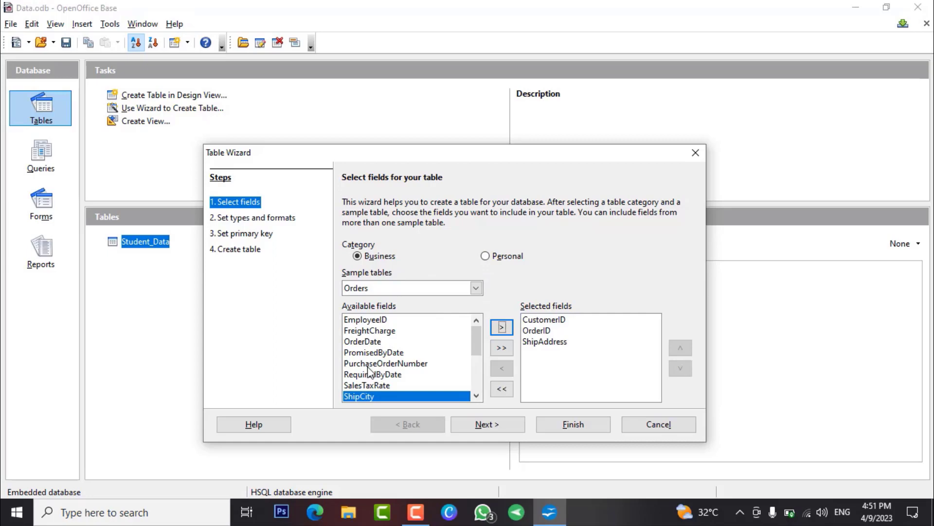
click(495, 425)
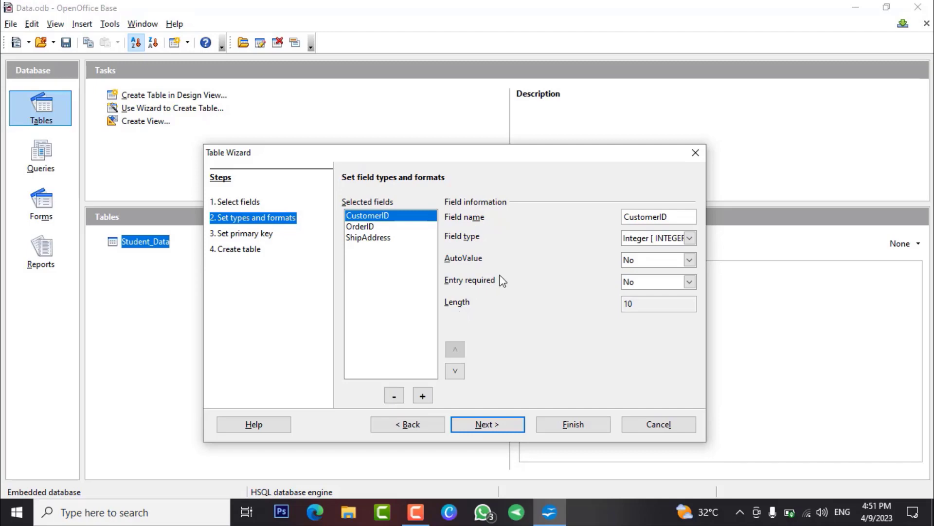
Rename the CustomerID field to Cid and check its field type and AutoValue options
double_click(670, 217)
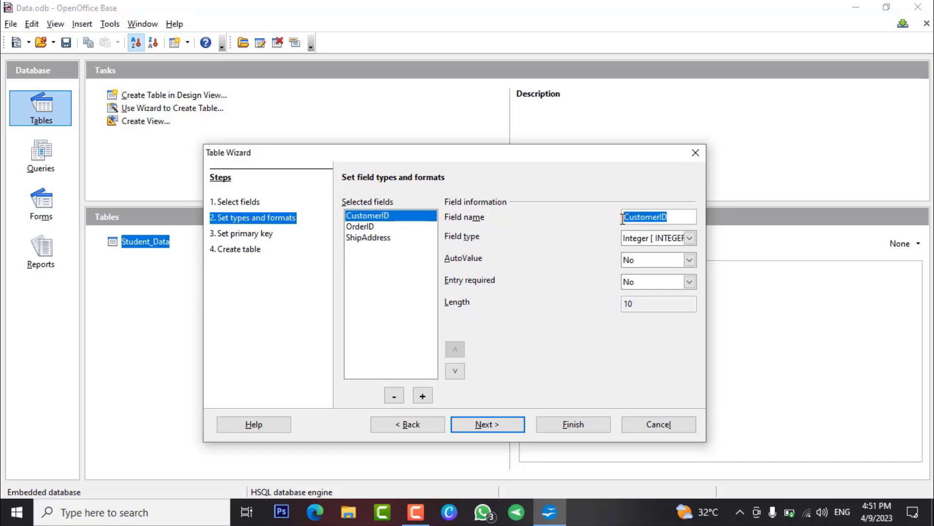
text(Cid)
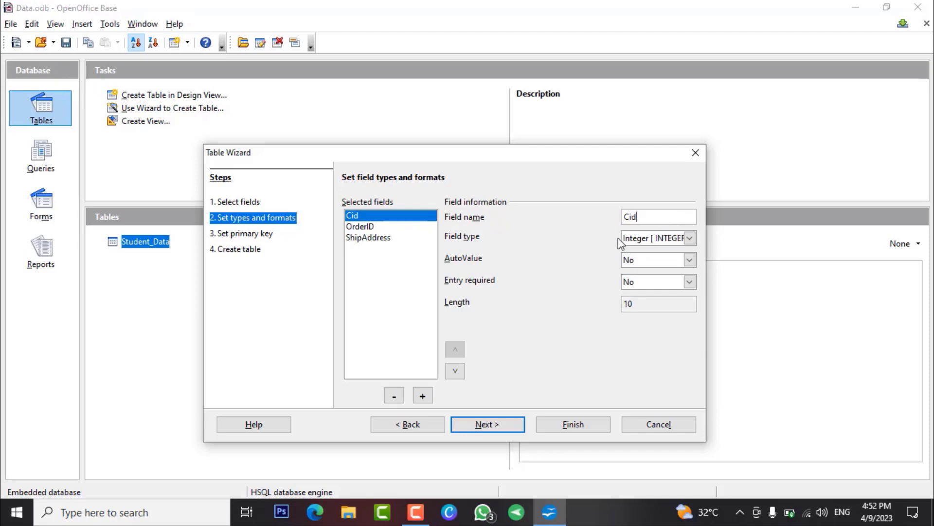
click(690, 238)
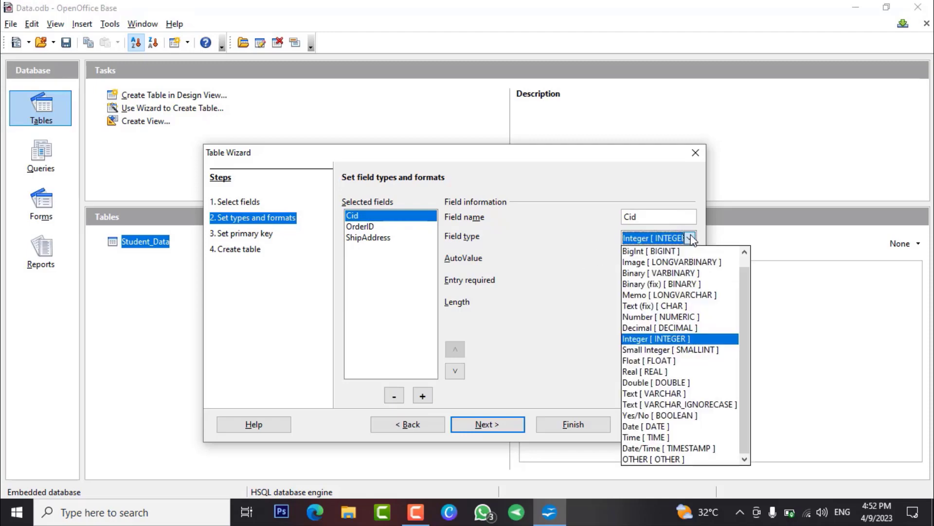
click(692, 239)
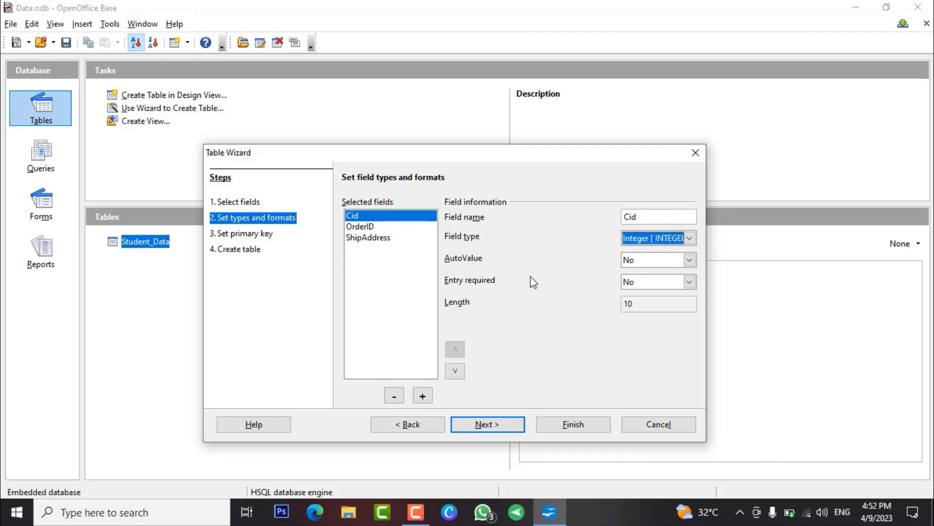
click(690, 260)
click(691, 261)
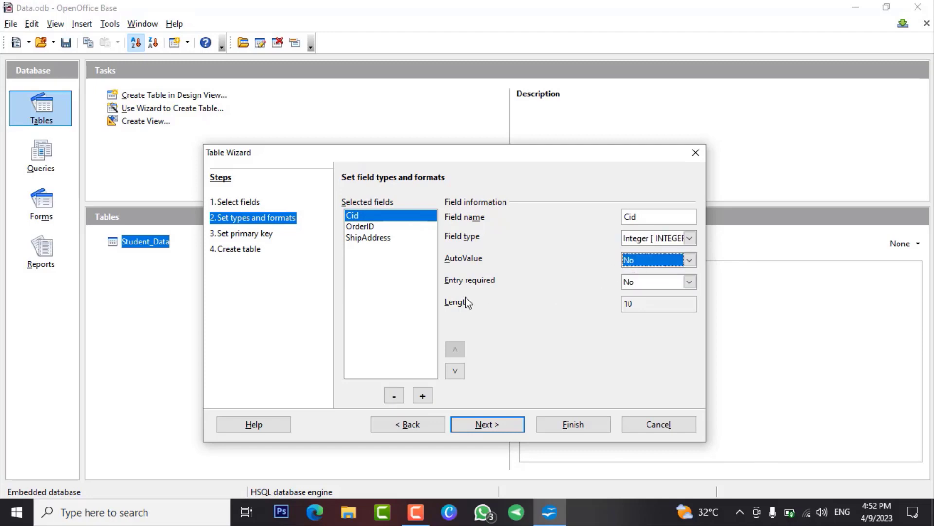
Review the settings of the OrderID and ShipAddress fields and proceed to the primary key settings
click(367, 238)
click(366, 228)
click(366, 235)
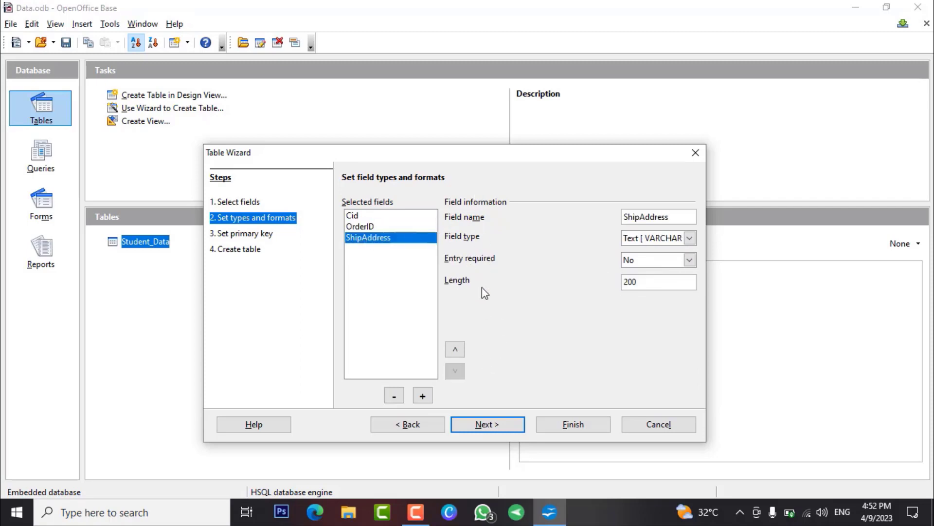
click(479, 424)
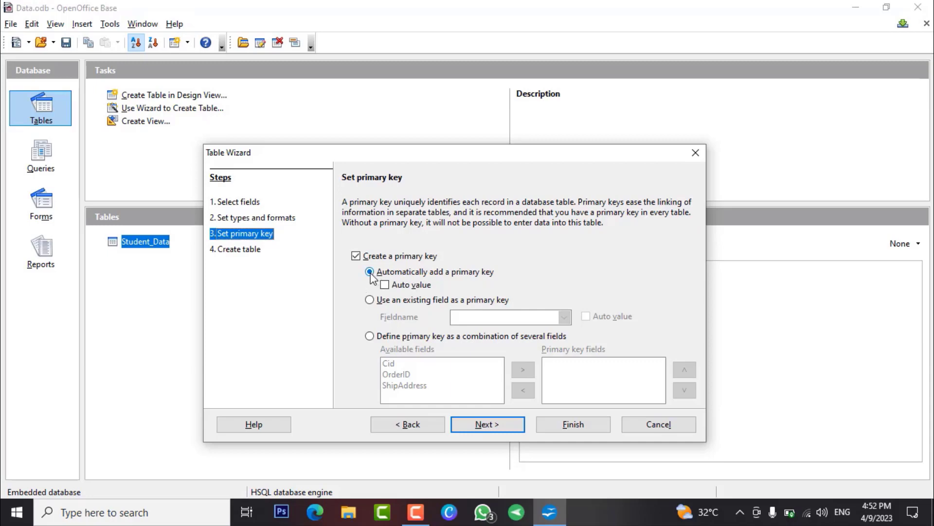
Use the existing Cid field as the primary key with Auto value enabled
click(370, 300)
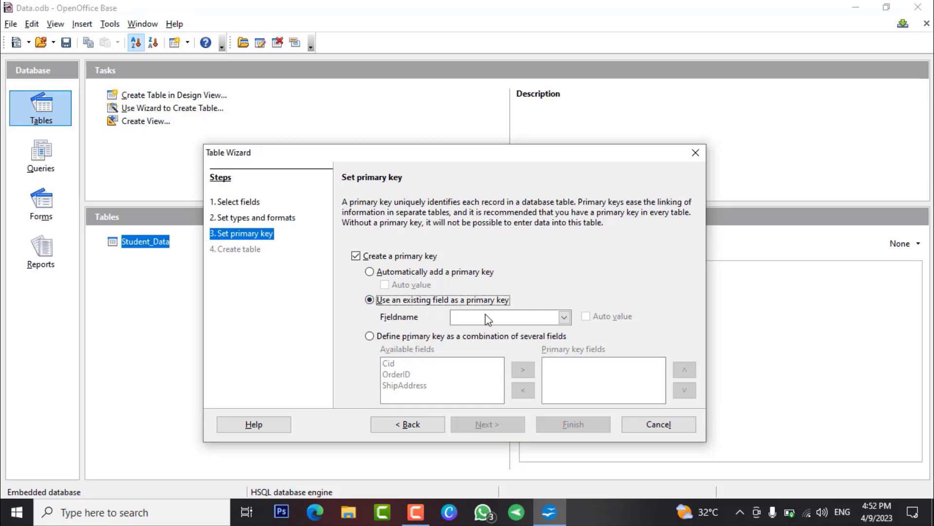
click(565, 318)
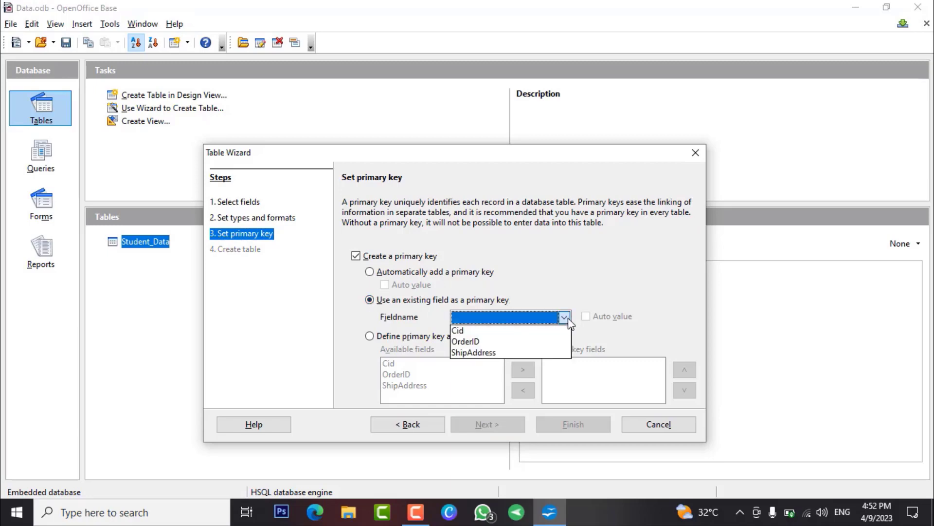
click(519, 331)
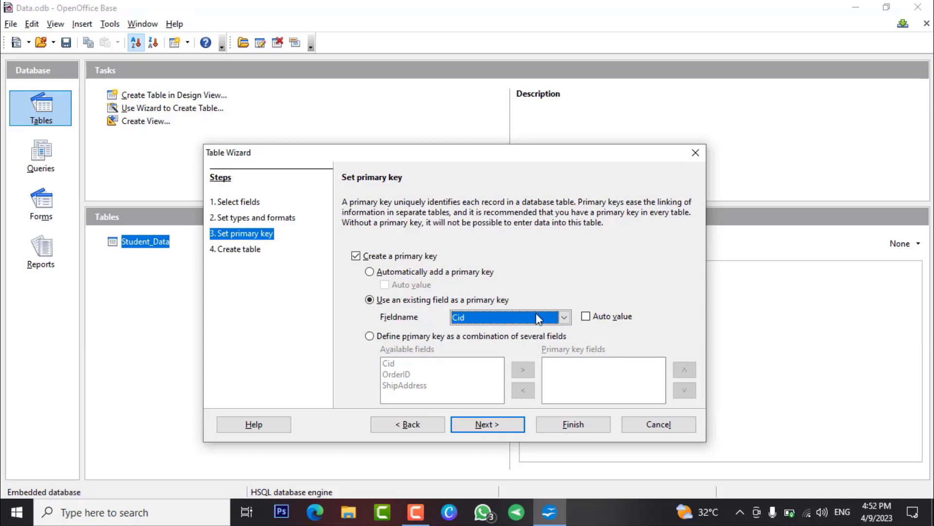
click(586, 316)
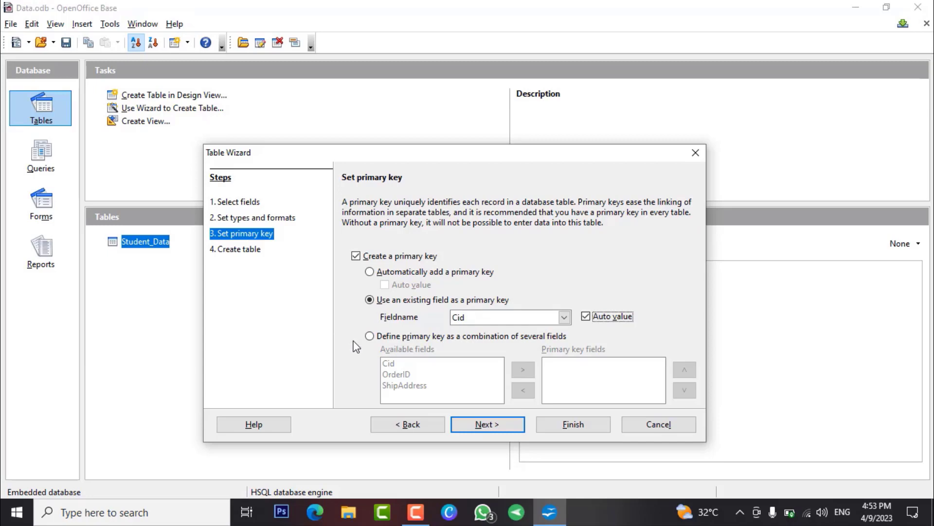
Try a primary key combined from the Cid and OrderID fields, and return to the existing-field option
click(369, 336)
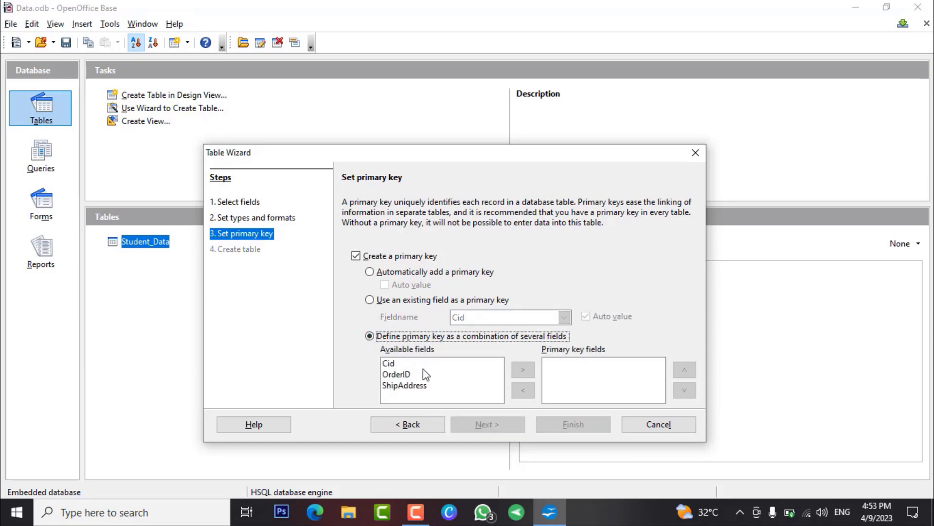
click(396, 363)
click(523, 370)
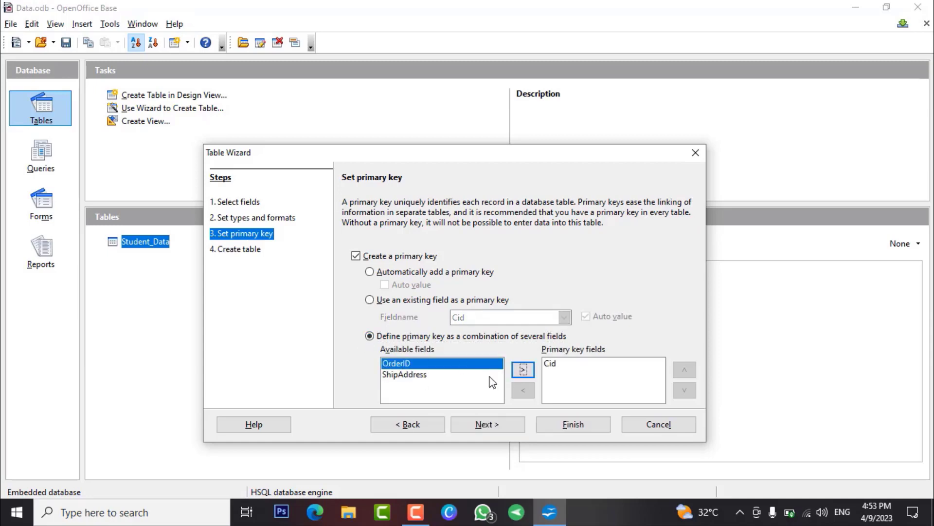
click(524, 372)
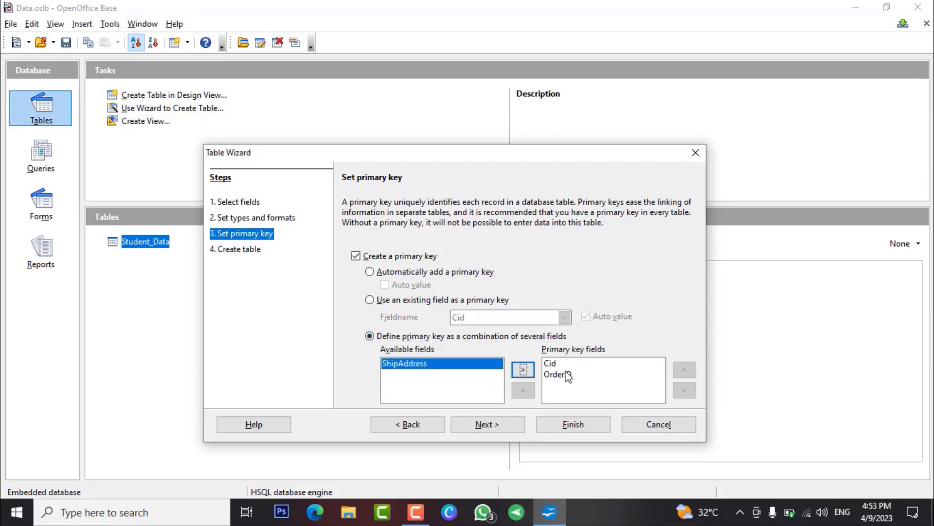
click(369, 300)
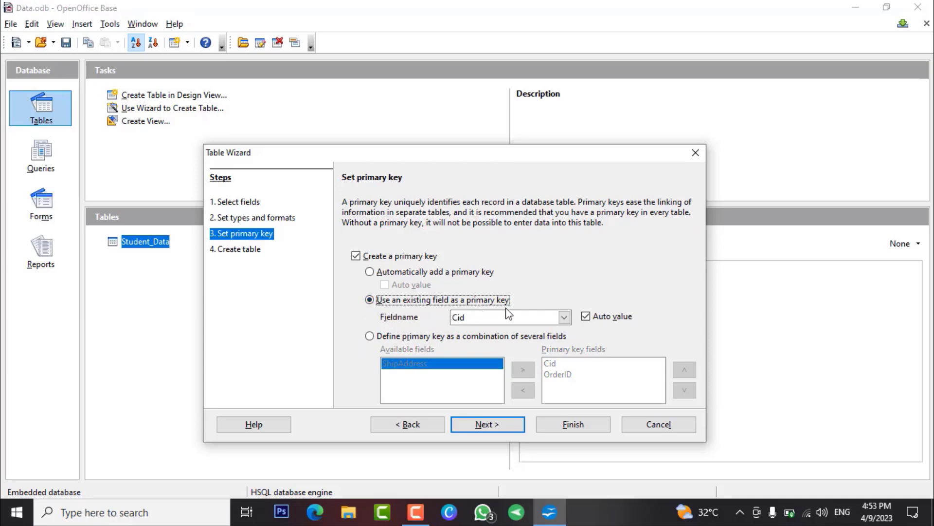
Name the table Orders_wizard and finish the wizard with immediate data insertion
click(487, 425)
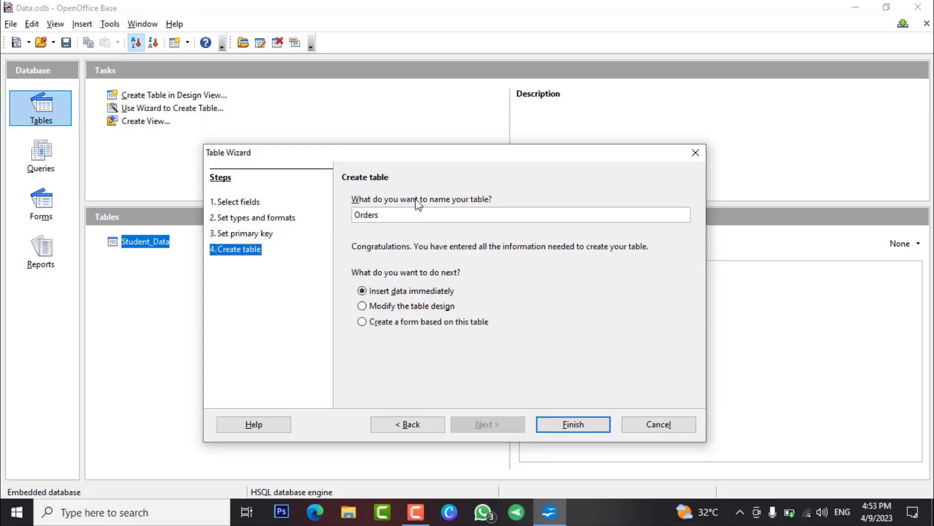
drag(386, 215, 349, 214)
click(385, 218)
text(_wizard)
click(568, 425)
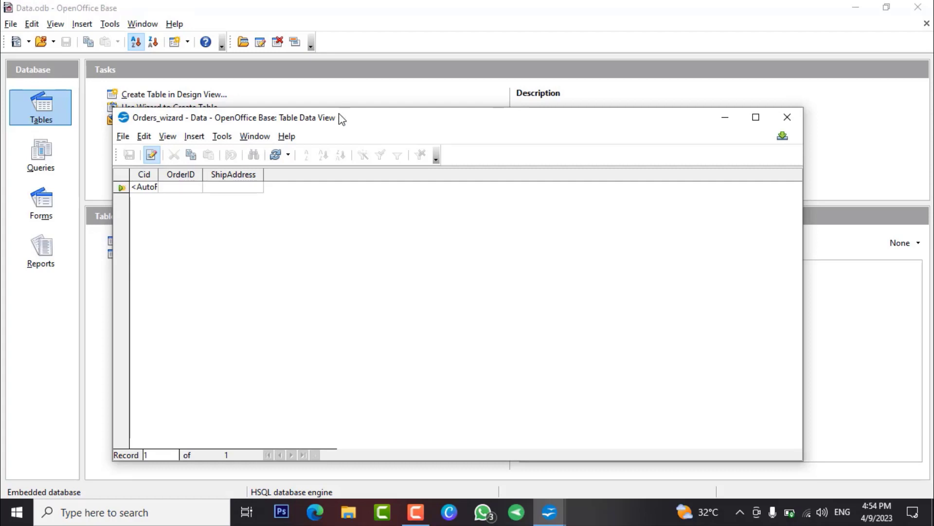
Widen the Cid column and fill in the first record's order ID and the ShipAddress dfgfggf
drag(340, 118, 410, 141)
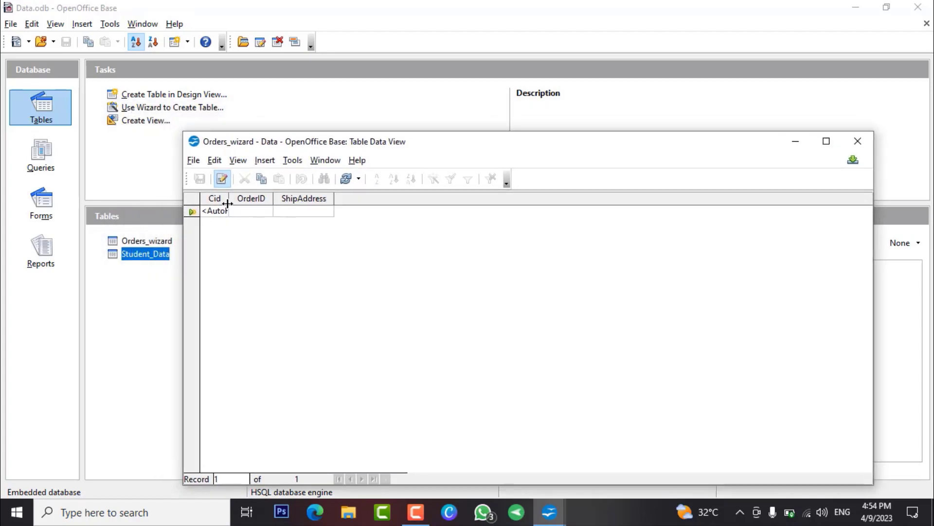
drag(229, 200, 257, 202)
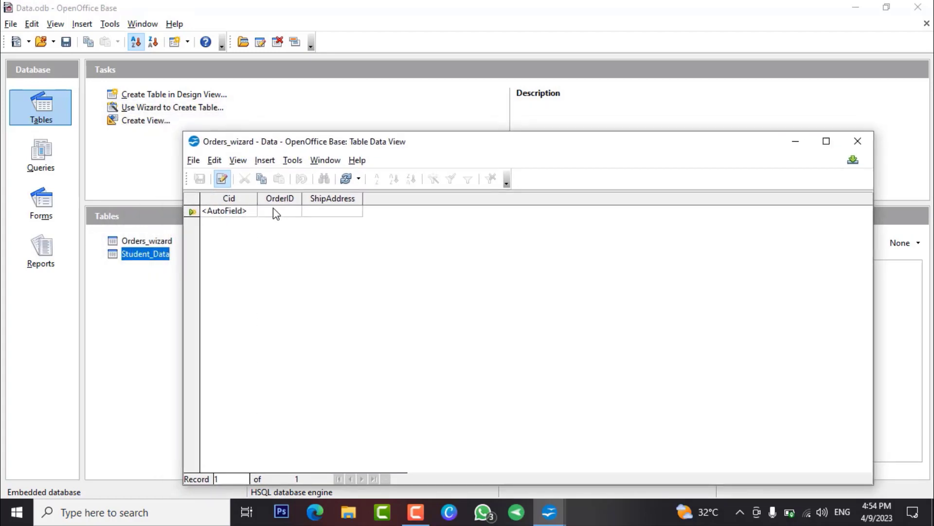
click(275, 212)
text(101)
click(324, 212)
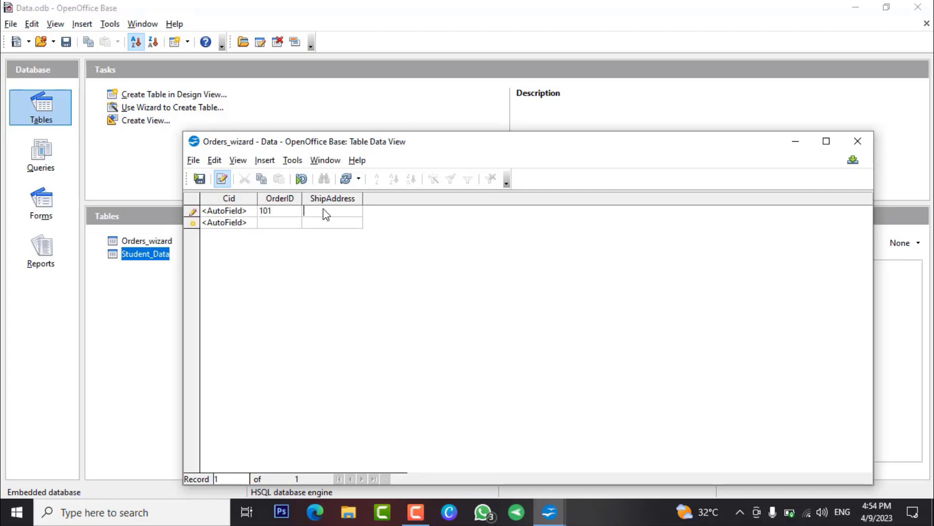
text(dfgfggf)
Add a second and third record with consecutive order IDs and the ShipAddress values bbfdsb and bgcnf
click(290, 224)
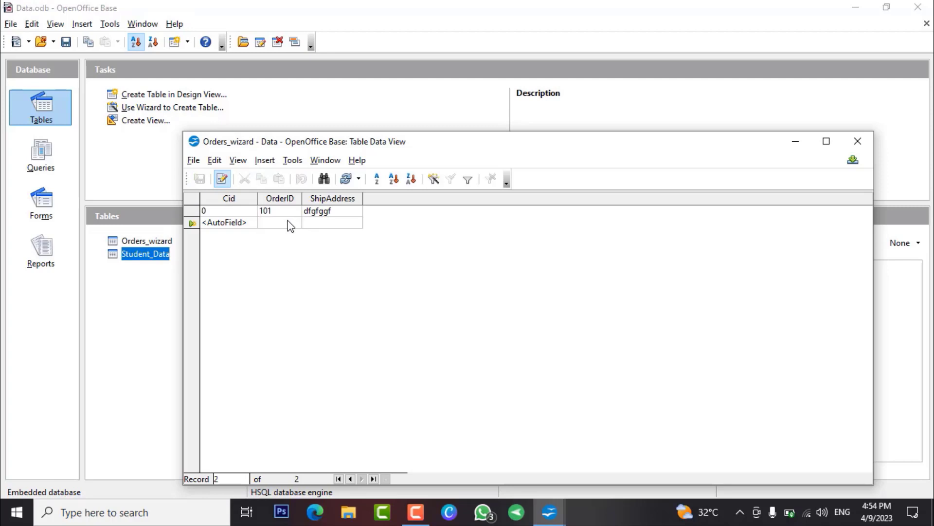
text(102)
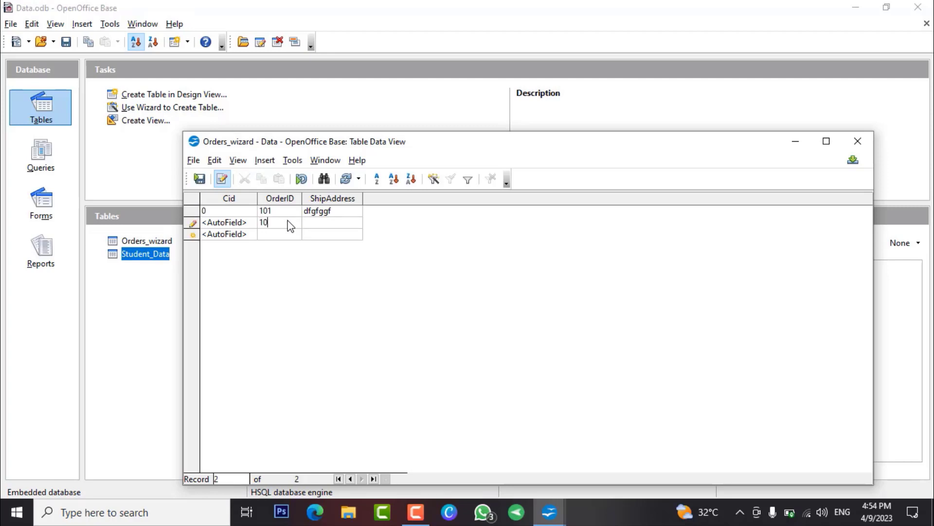
click(322, 225)
text(bbfdsb)
click(273, 236)
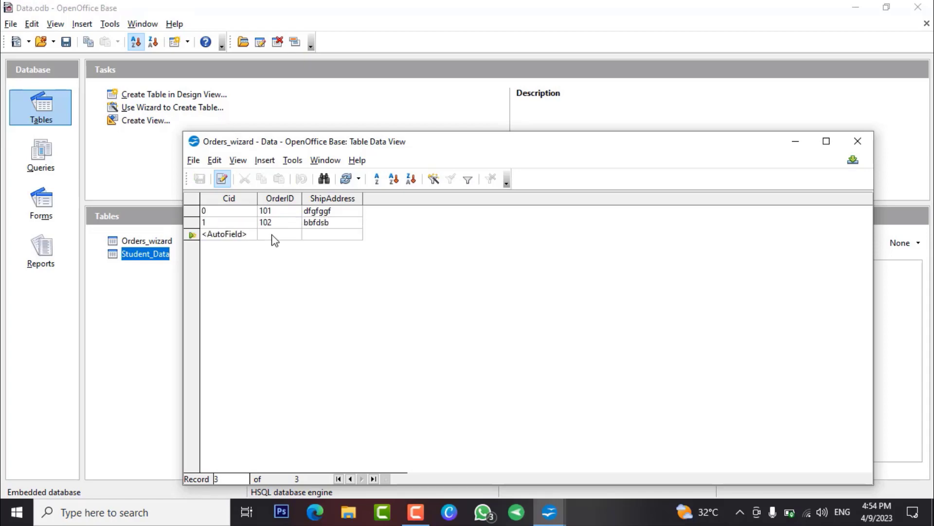
text(103)
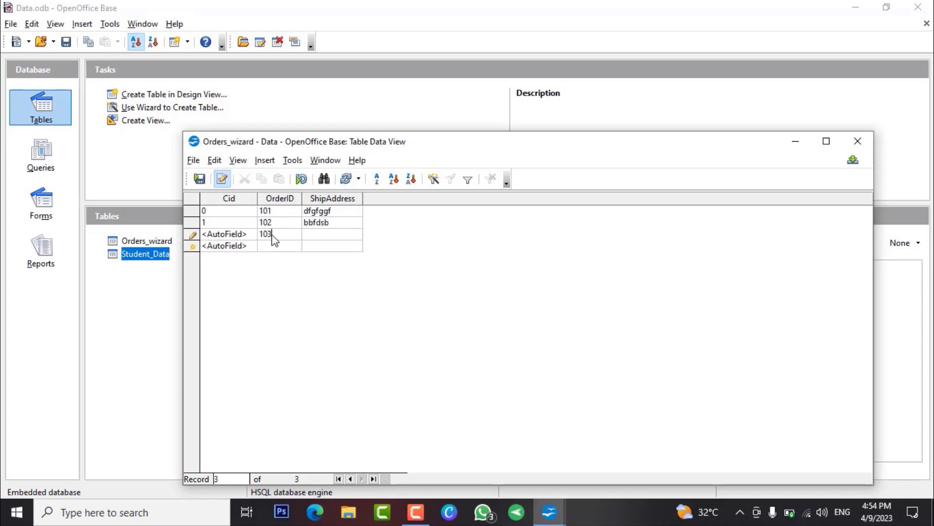
click(322, 238)
text(bgcnf)
Add a fourth and fifth record with consecutive order IDs and the ShipAddress values fddfbfbfb and cffbfssbfsbf, and close the table data
click(274, 248)
text(1)
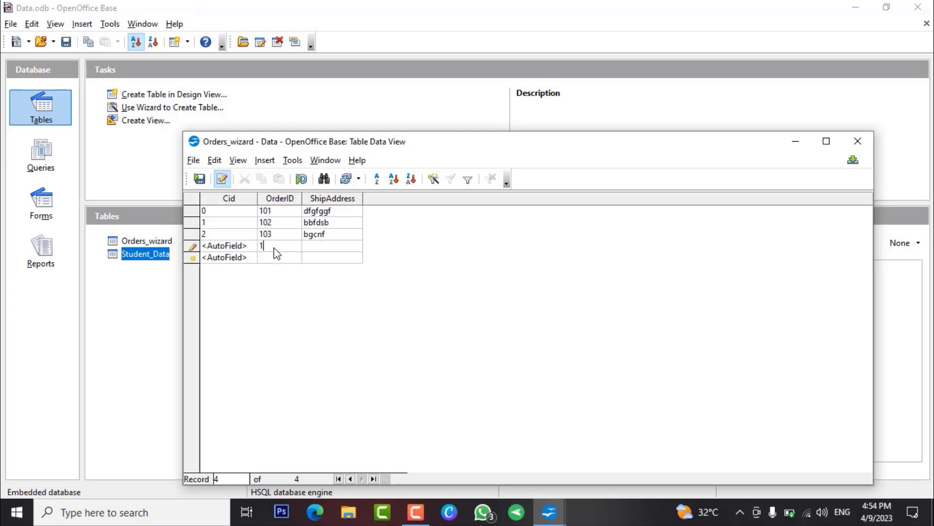
text(04)
click(319, 246)
text(fddfbfbfb)
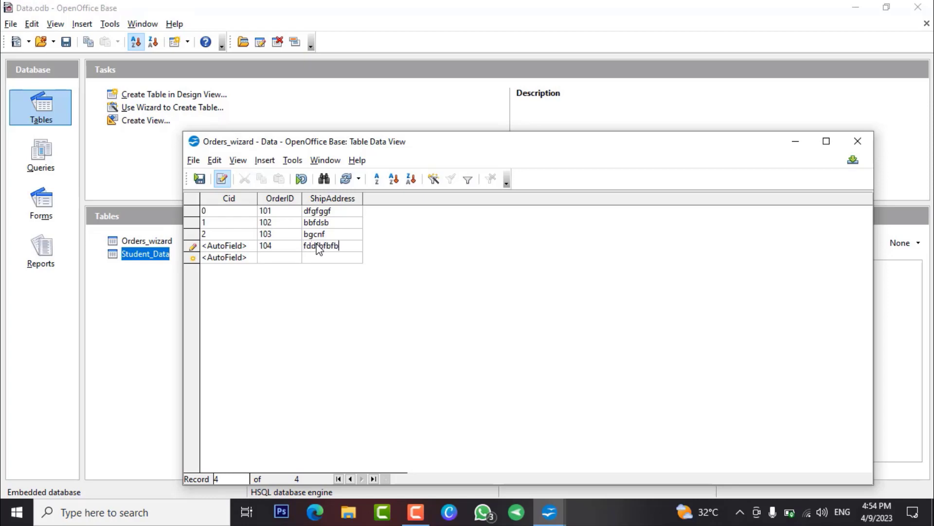
click(287, 258)
text(105)
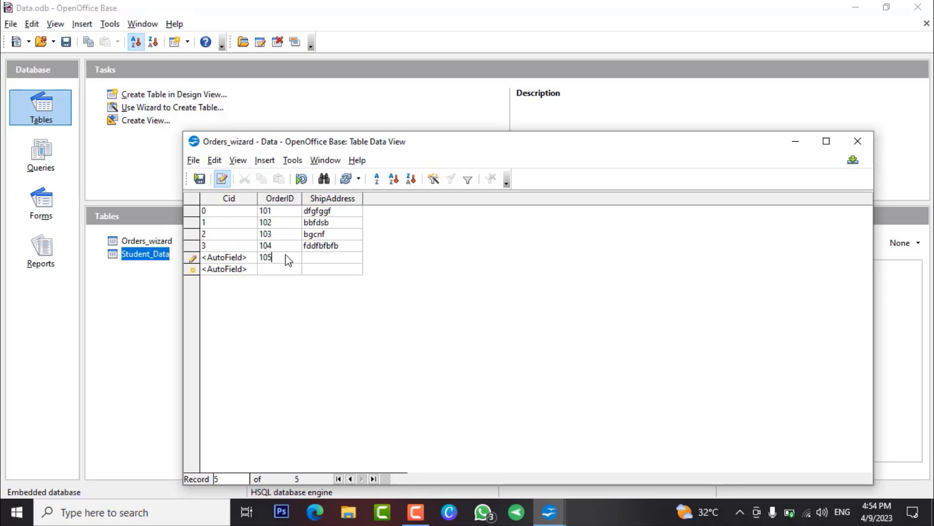
click(314, 258)
text(cffbfssbfsbf)
click(359, 271)
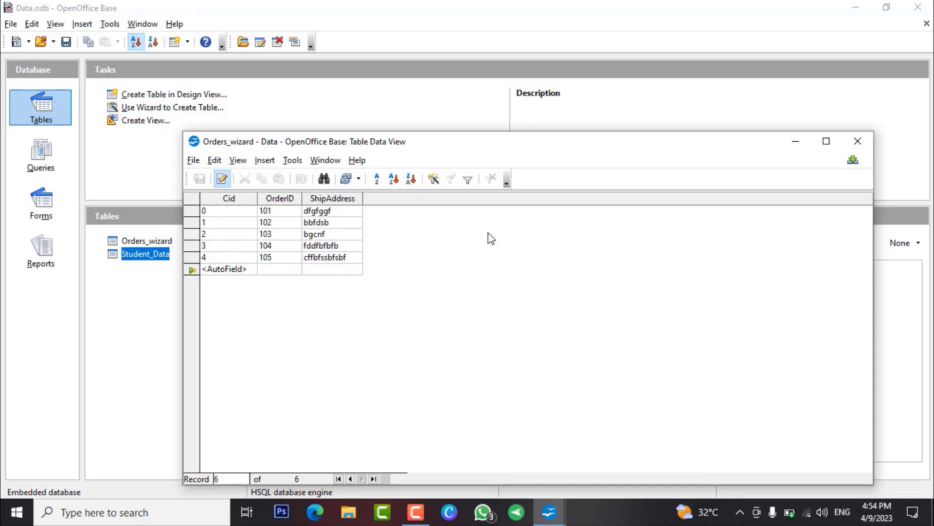
click(862, 145)
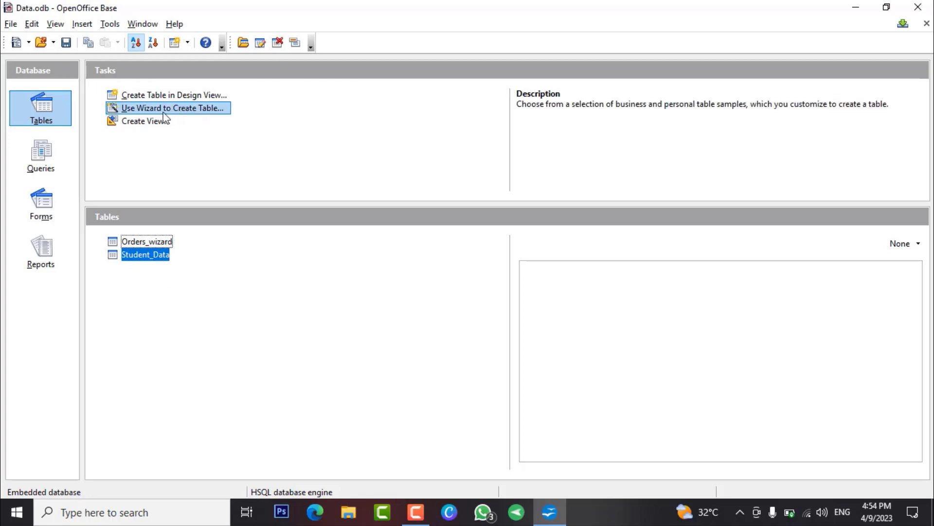
Start a new view based on the Student_Data table and enlarge its field list box
click(155, 122)
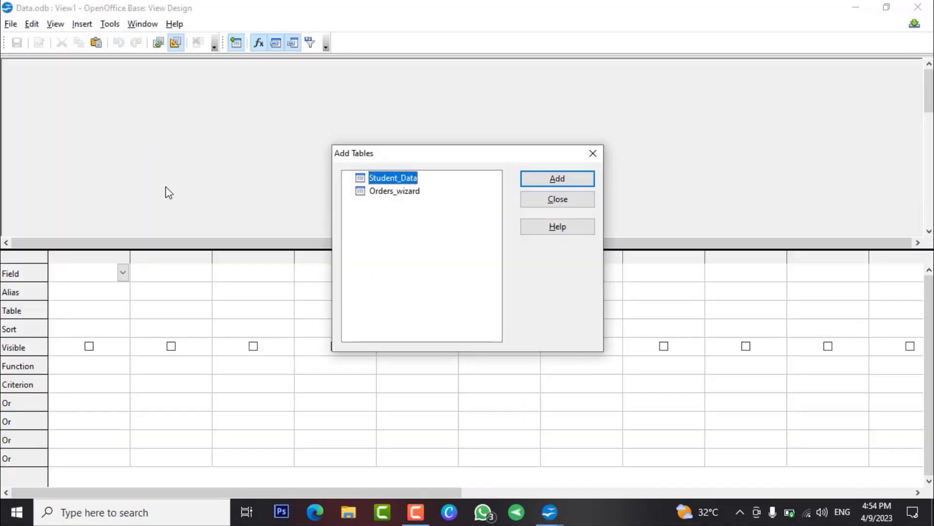
drag(465, 160, 463, 39)
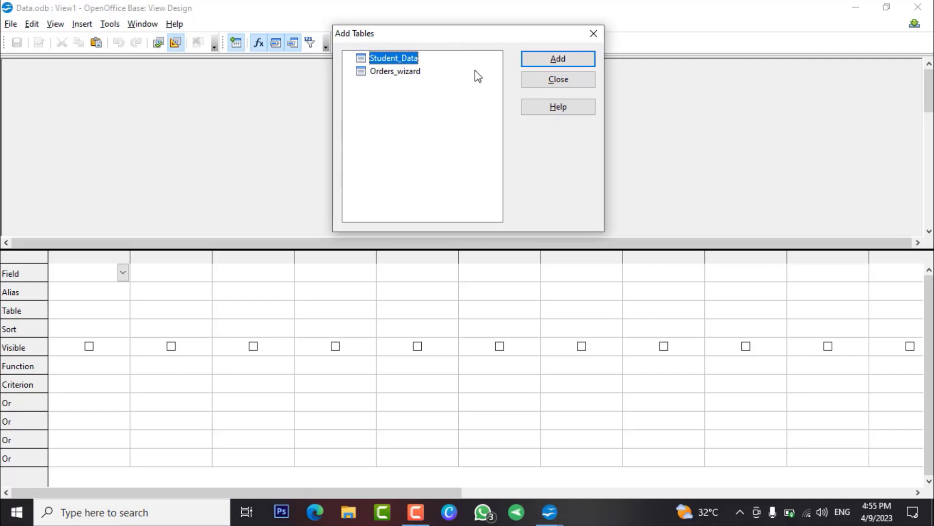
click(548, 59)
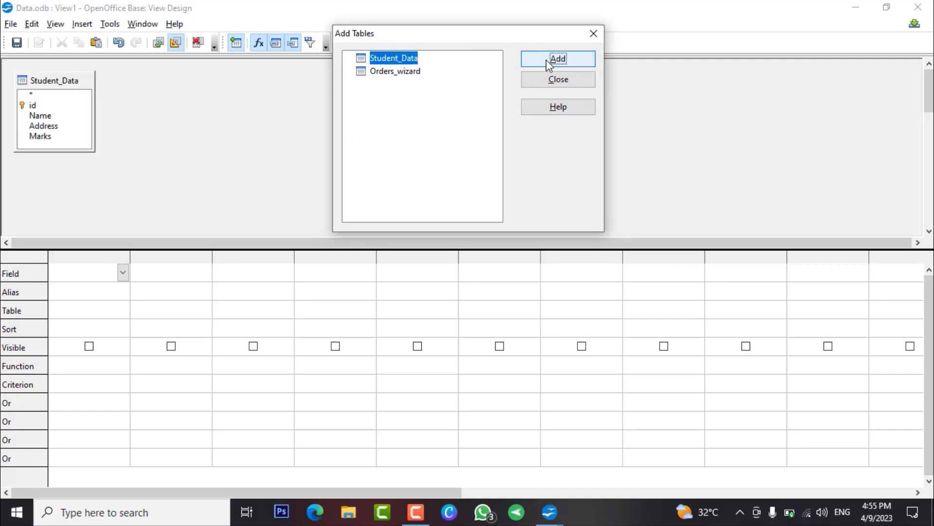
click(593, 33)
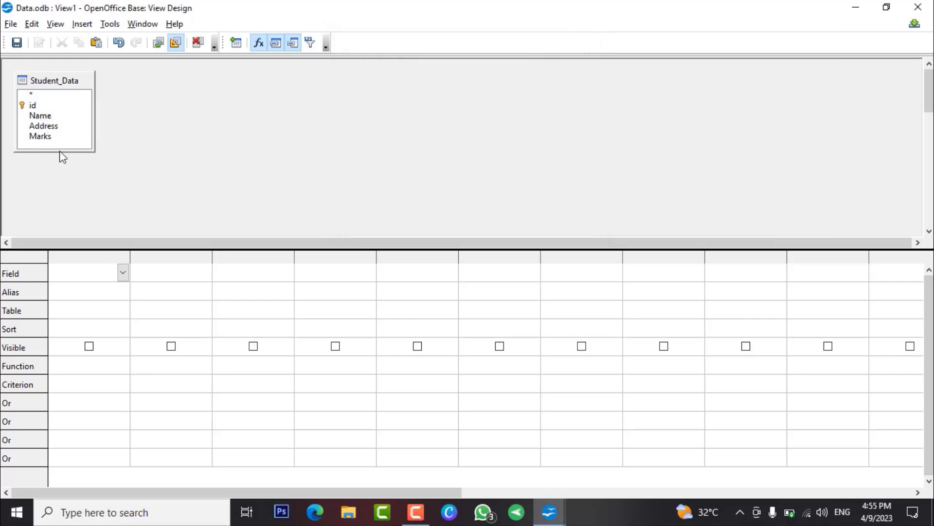
drag(73, 151, 73, 195)
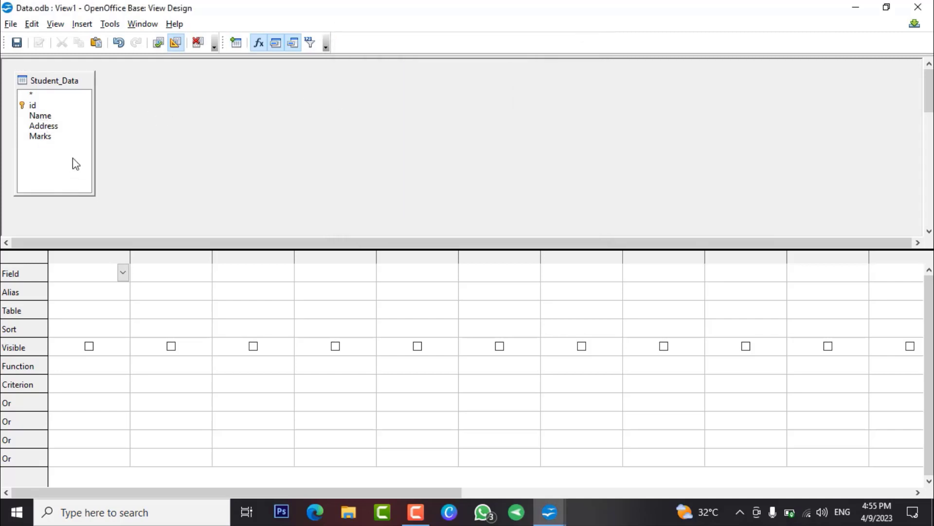
Set Name and Address from Student_Data as the first and second fields of the view
drag(41, 117, 74, 273)
click(52, 118)
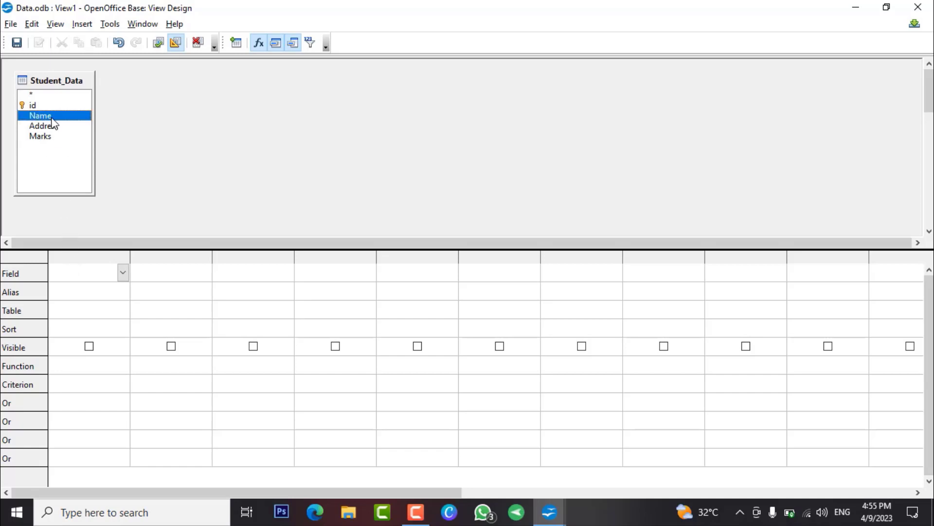
click(123, 274)
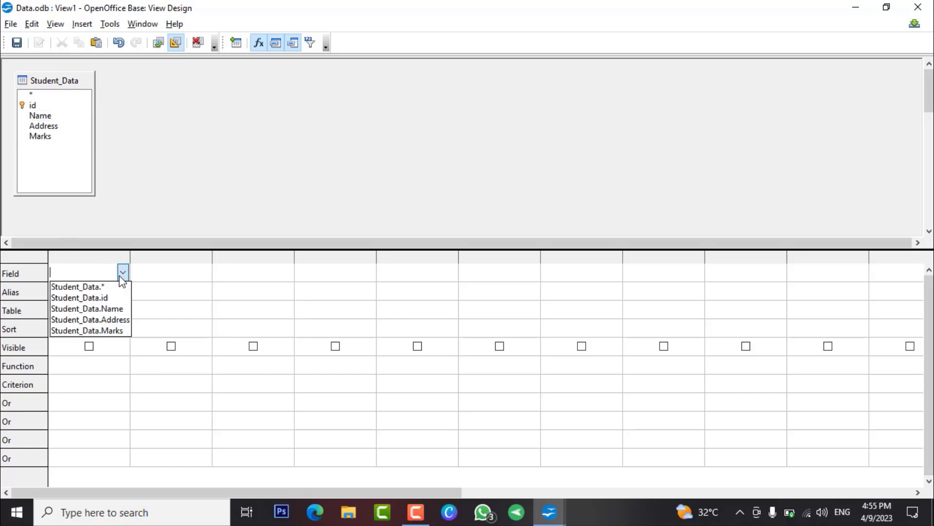
click(90, 309)
click(156, 275)
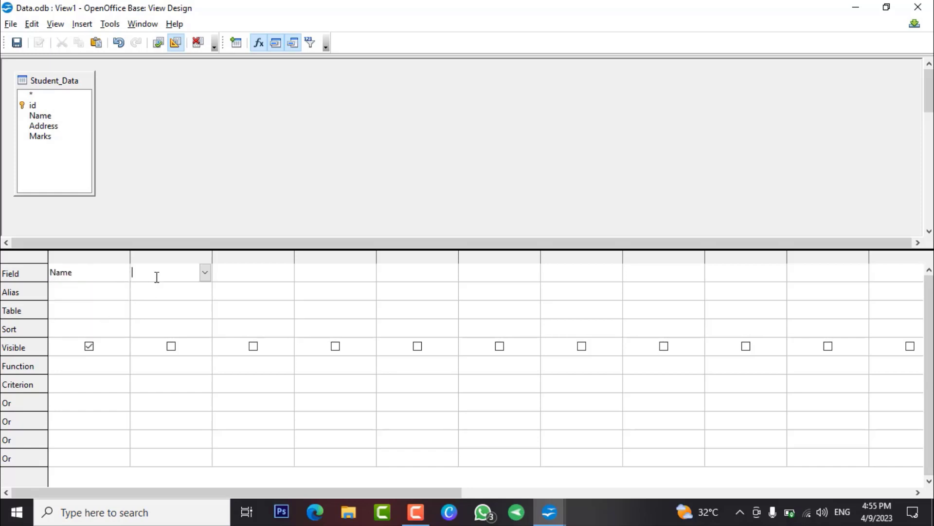
click(206, 273)
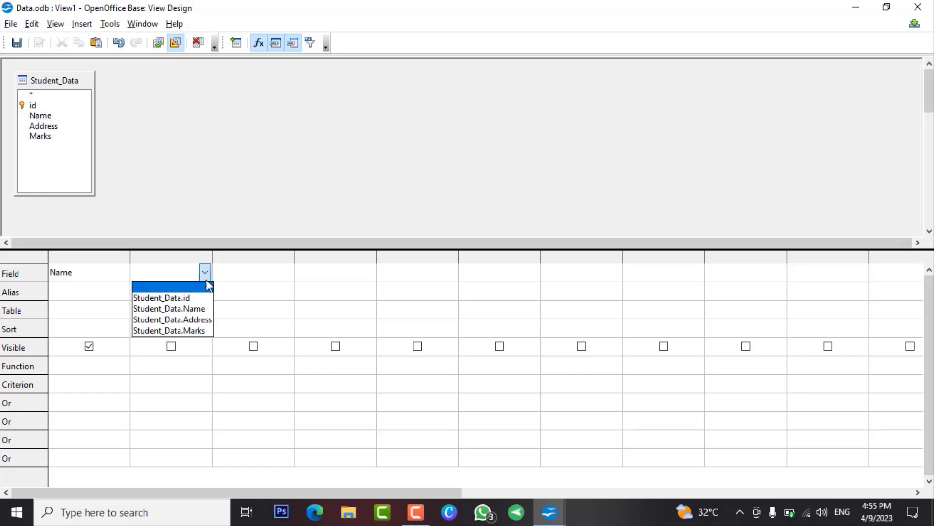
click(192, 319)
Add Marks as the view's third field, make it visible, and run the view to preview its records
click(283, 272)
click(284, 271)
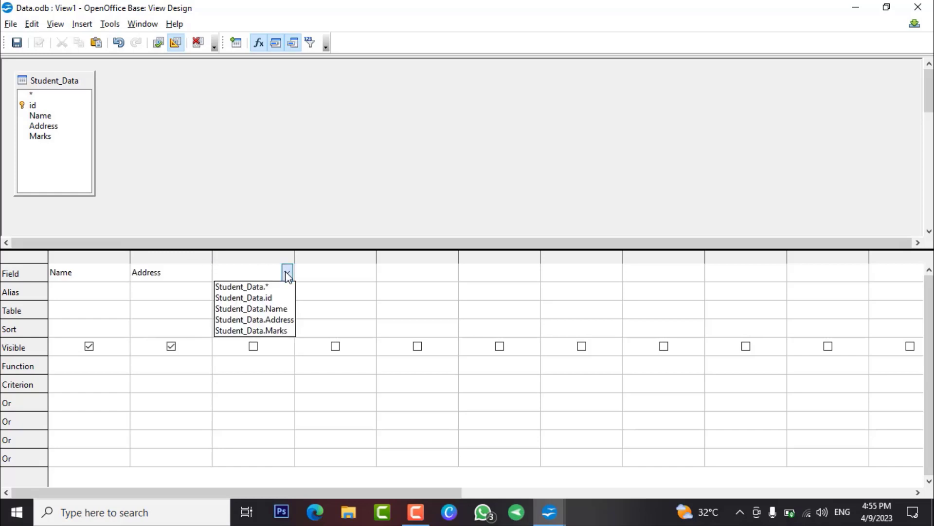
click(271, 331)
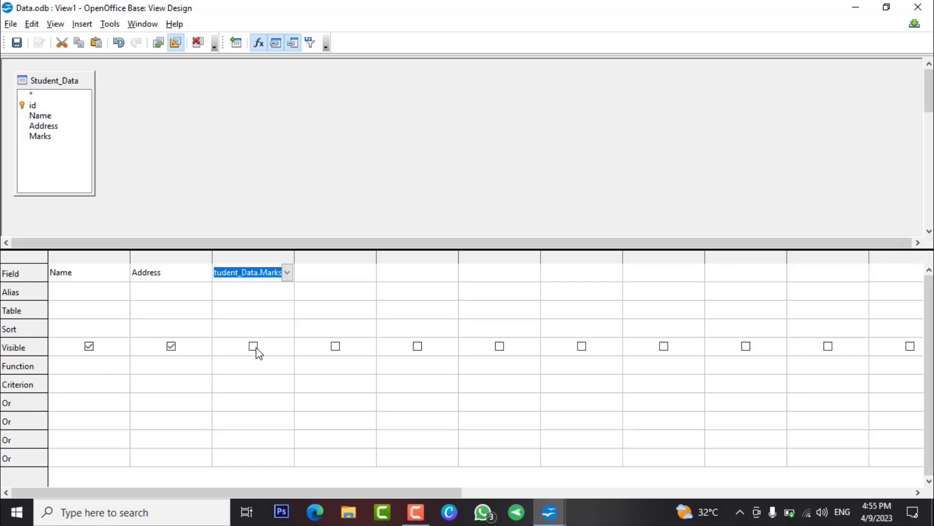
click(254, 347)
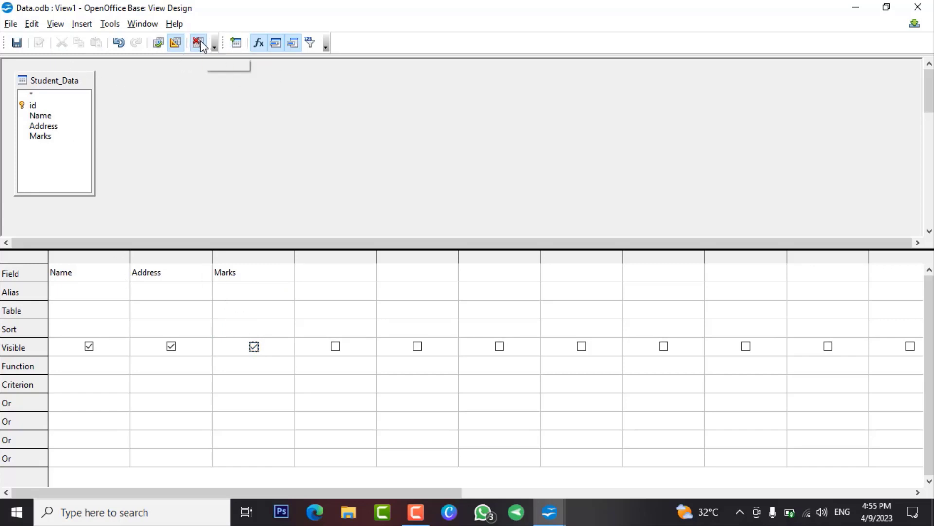
click(157, 43)
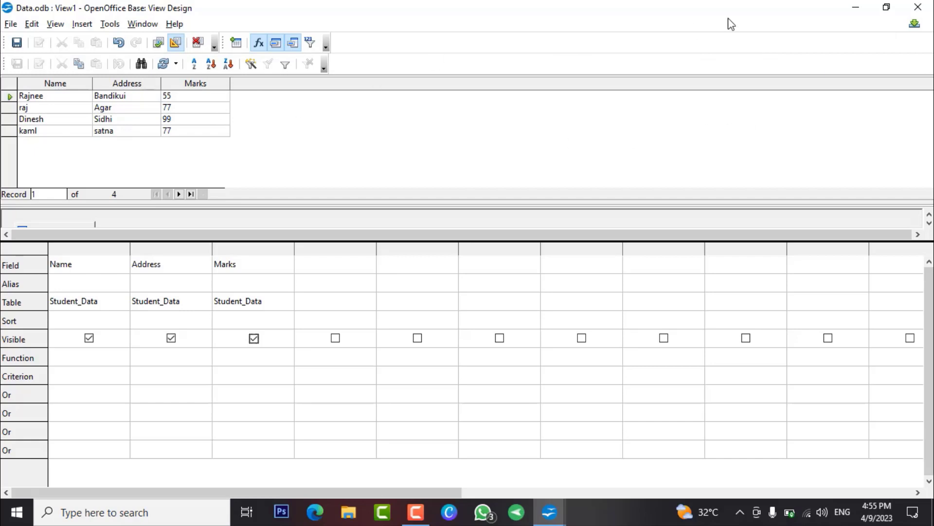
Close the view design without saving it, and close the Data database, discarding its unsaved changes
click(918, 7)
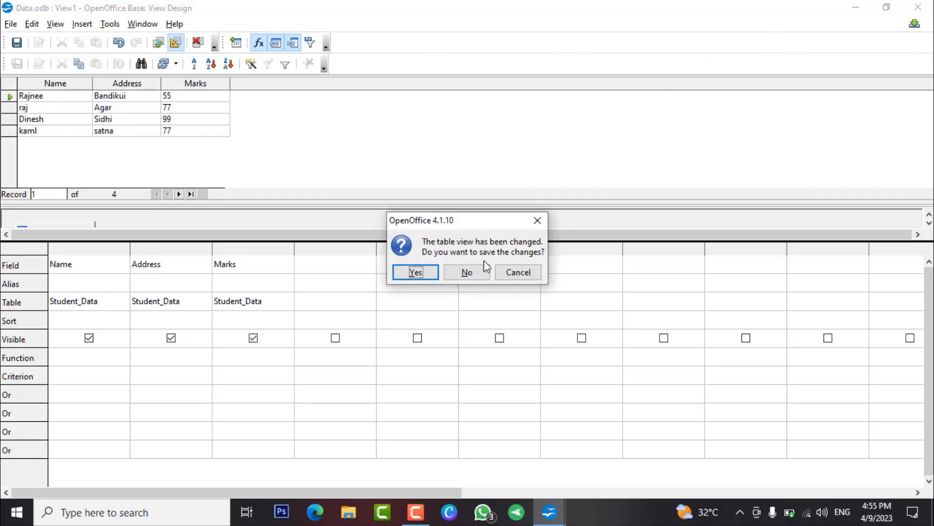
click(476, 271)
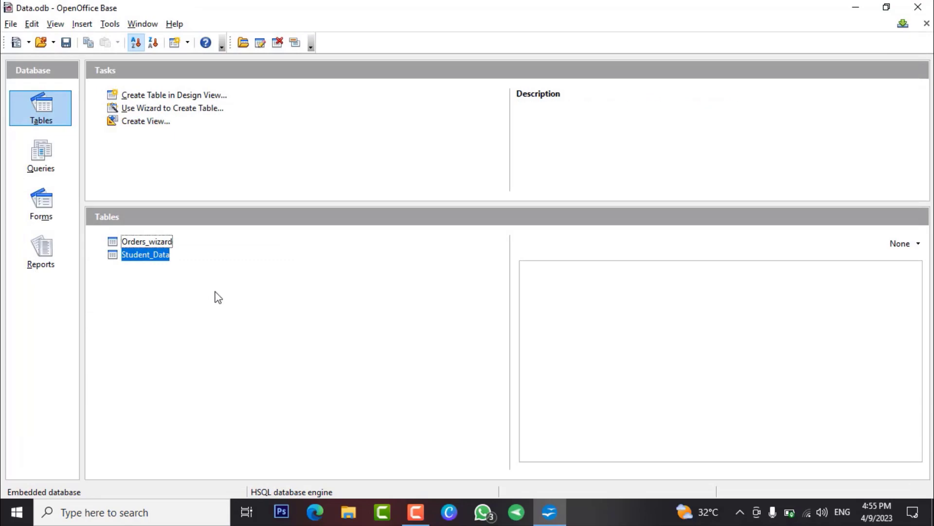
click(918, 7)
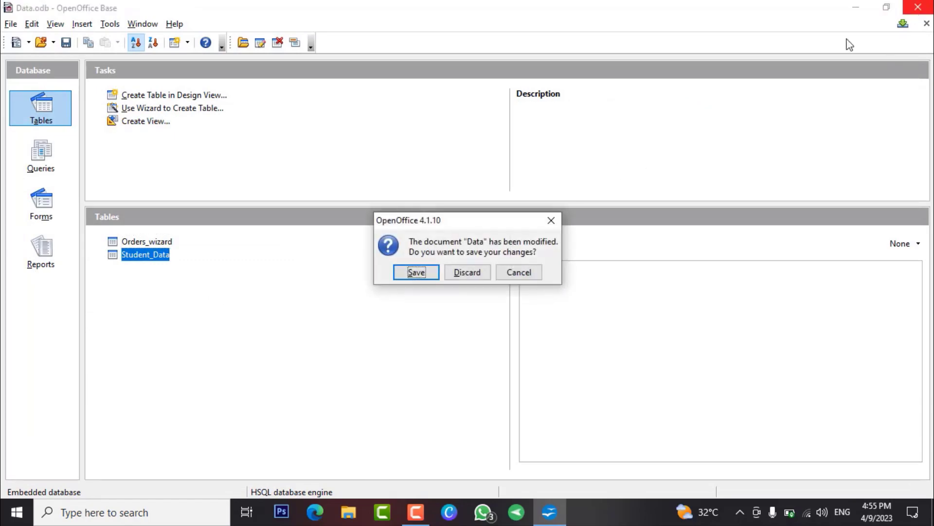
click(468, 271)
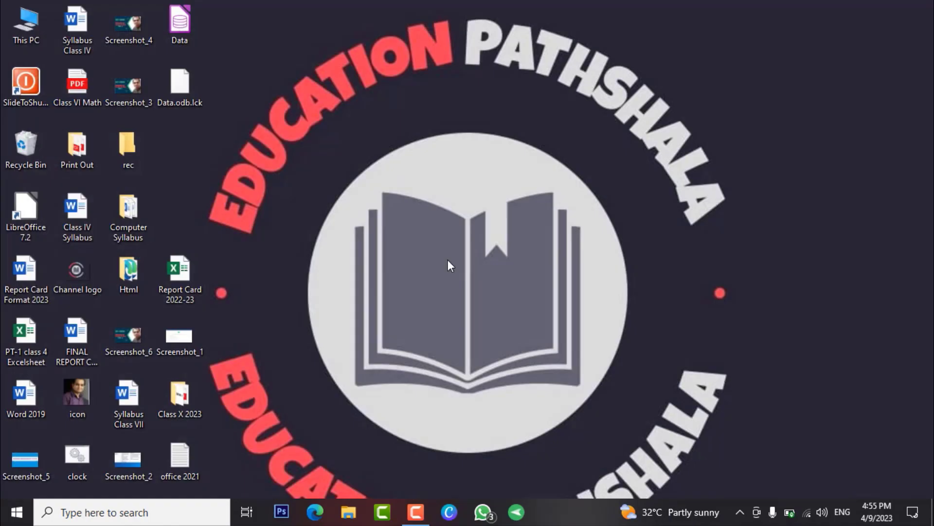